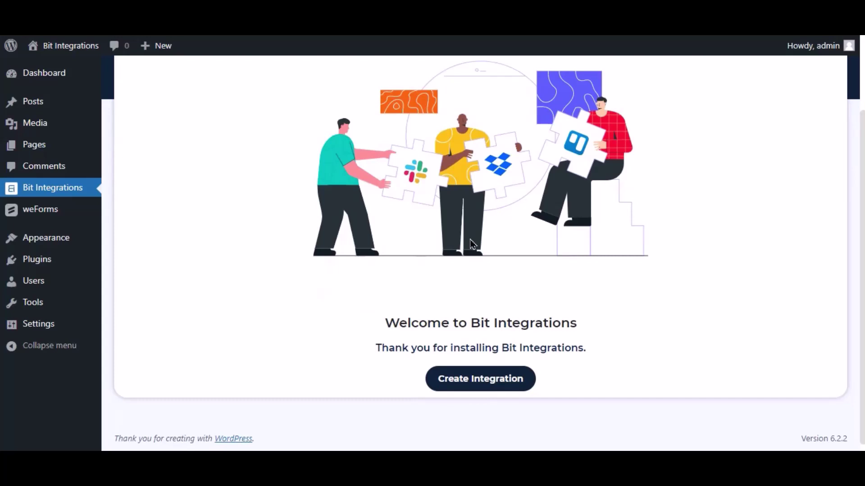
# - Create a new integration with WeForms as the trigger, using the Contact Form
pyautogui.click(529, 378)
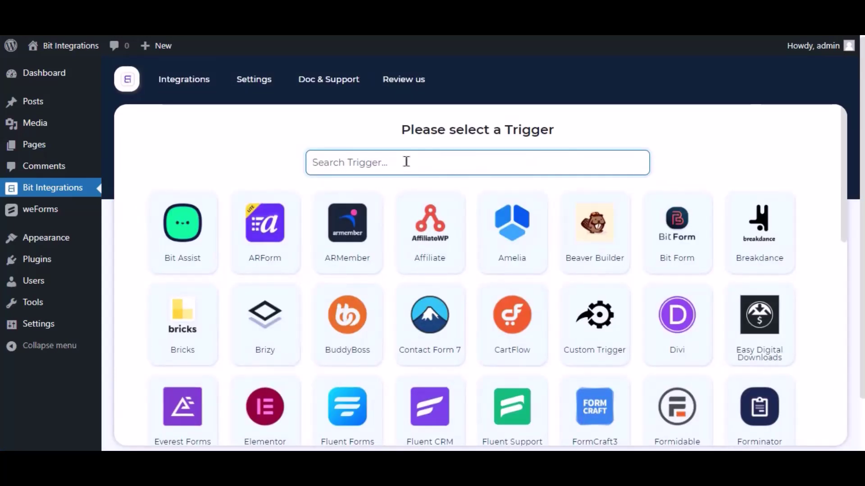
pyautogui.write('wef')
pyautogui.press('BackSpace')
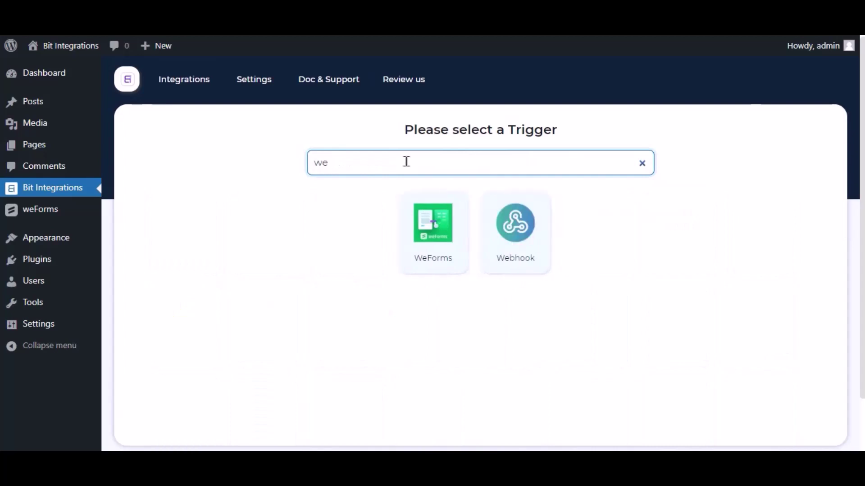
pyautogui.write('forms')
pyautogui.click(476, 225)
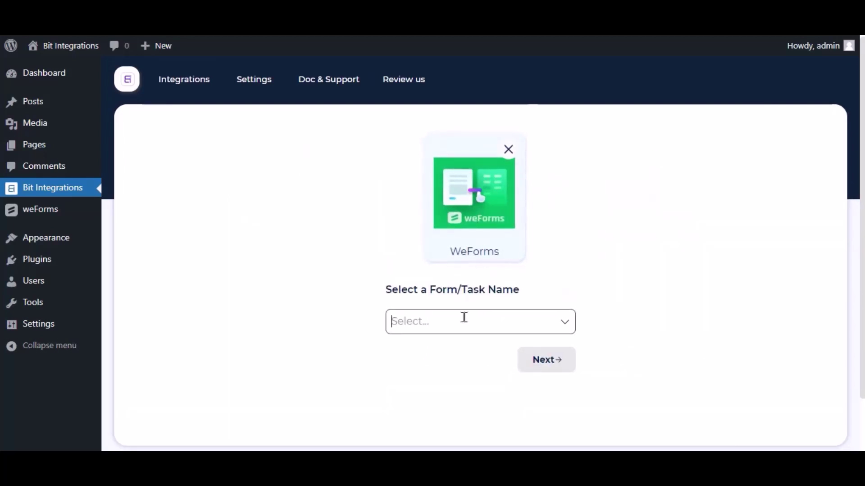
pyautogui.click(464, 317)
pyautogui.click(465, 293)
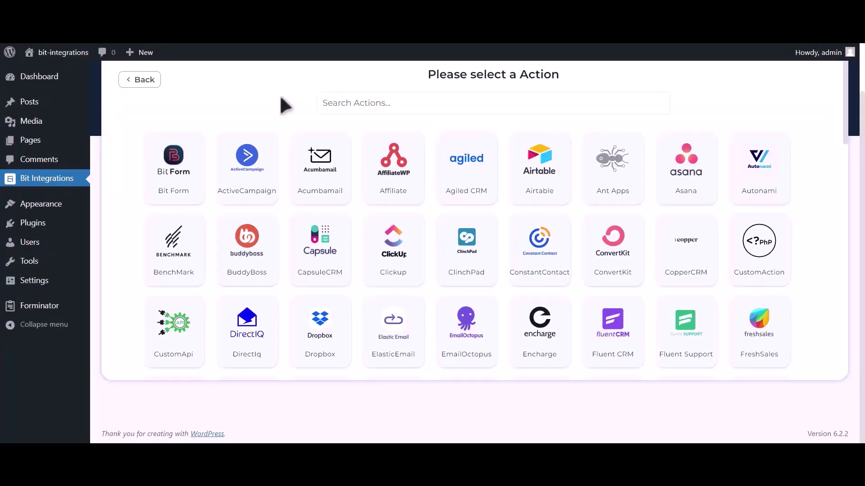
# - Choose Google Calendar as the action and follow the Google API Console link for client credentials
pyautogui.click(356, 104)
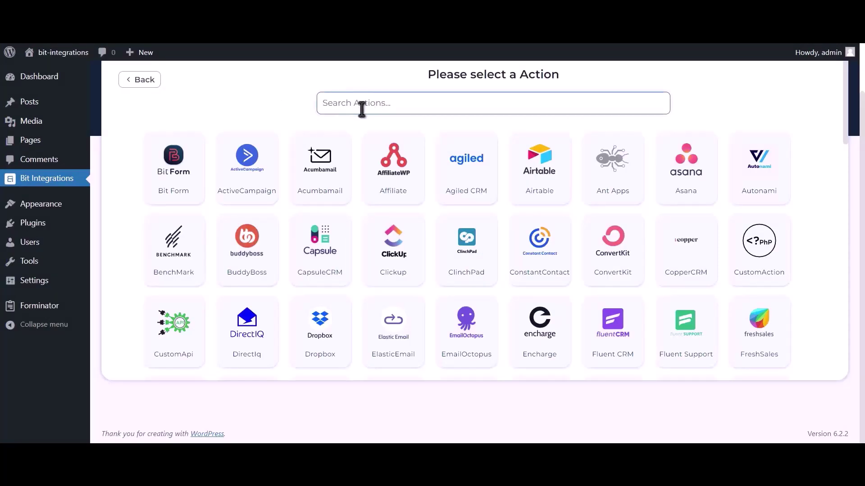
pyautogui.write('google')
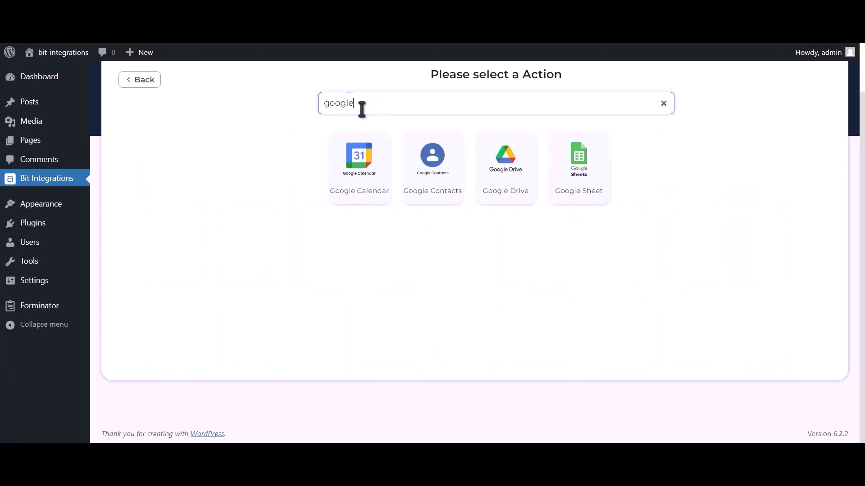
pyautogui.write(' calendar')
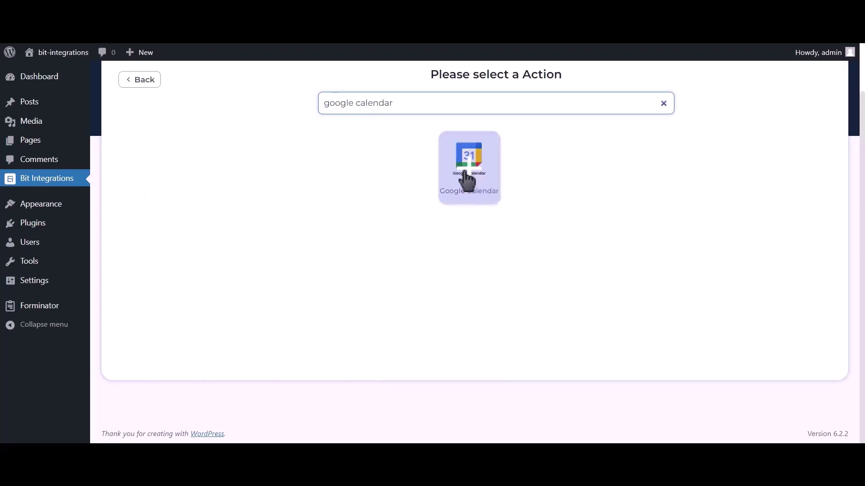
pyautogui.click(483, 187)
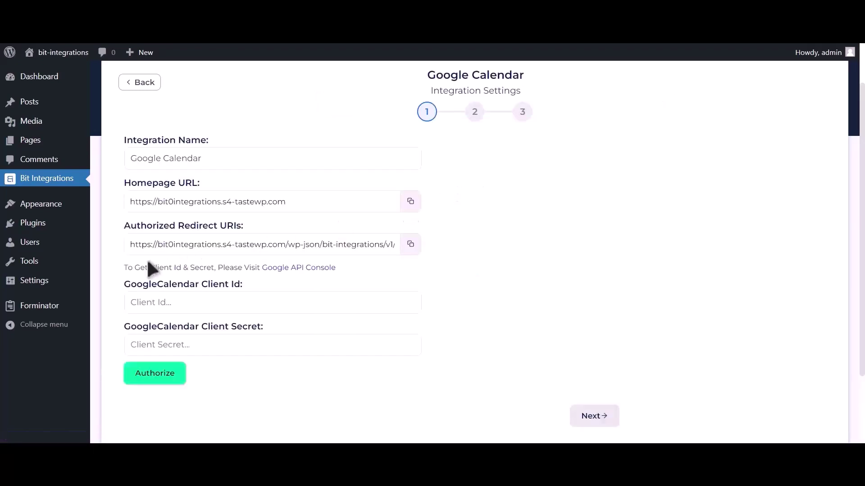
pyautogui.moveTo(124, 267); pyautogui.dragTo(259, 268)
pyautogui.click(292, 270)
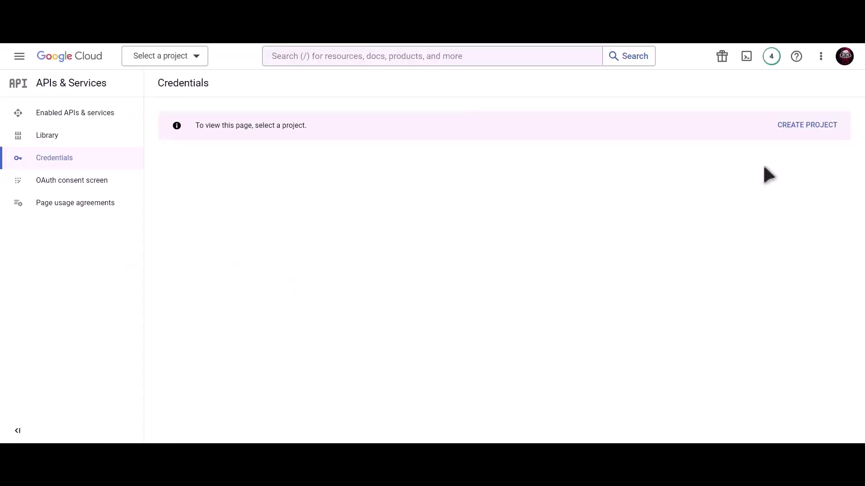
# - Create a Google Cloud project named 'Bit Integrations'
pyautogui.click(797, 127)
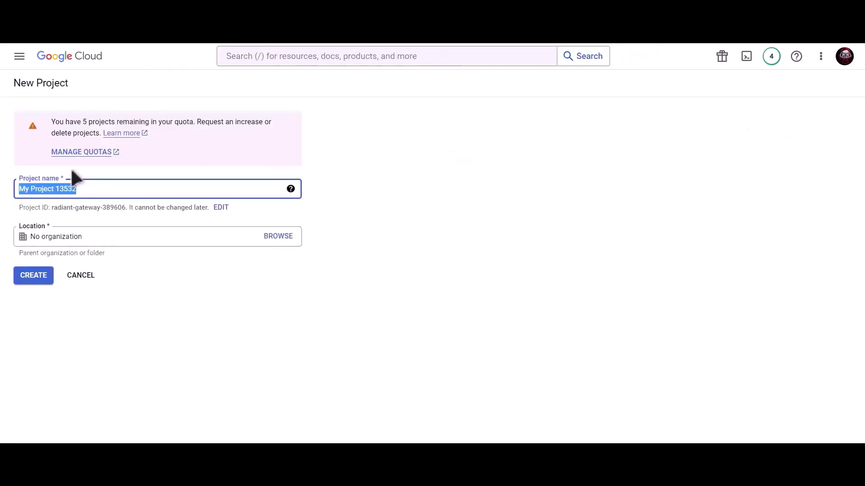
pyautogui.write('Bit Integrations')
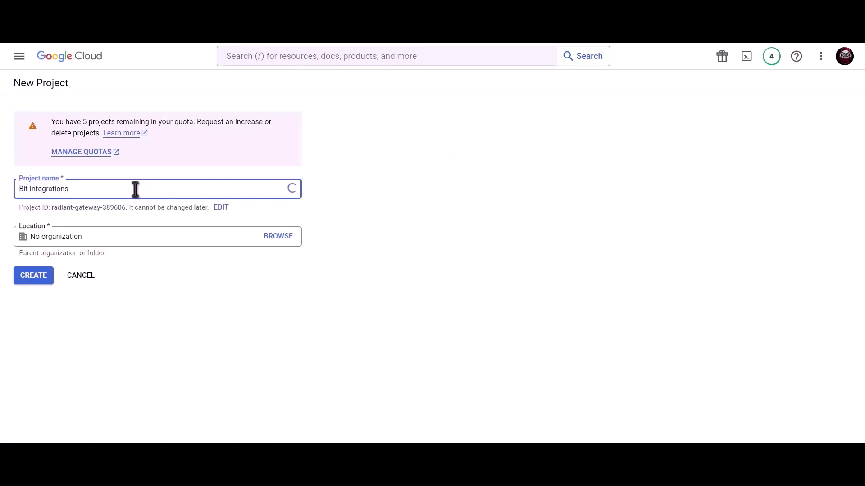
pyautogui.click(38, 279)
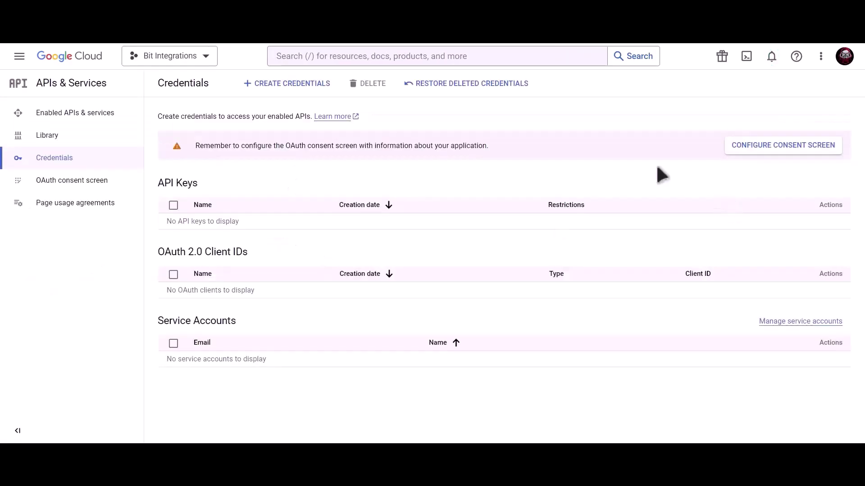
# - Create an OAuth consent screen with the External user type
pyautogui.click(751, 153)
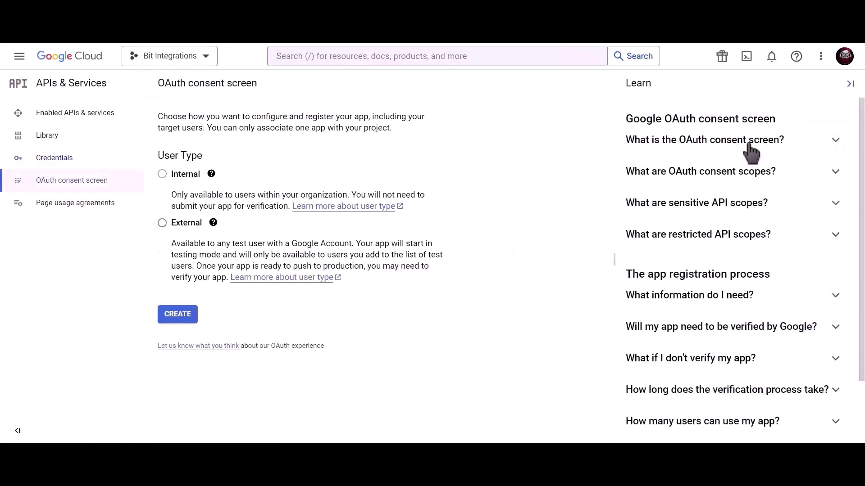
pyautogui.click(162, 223)
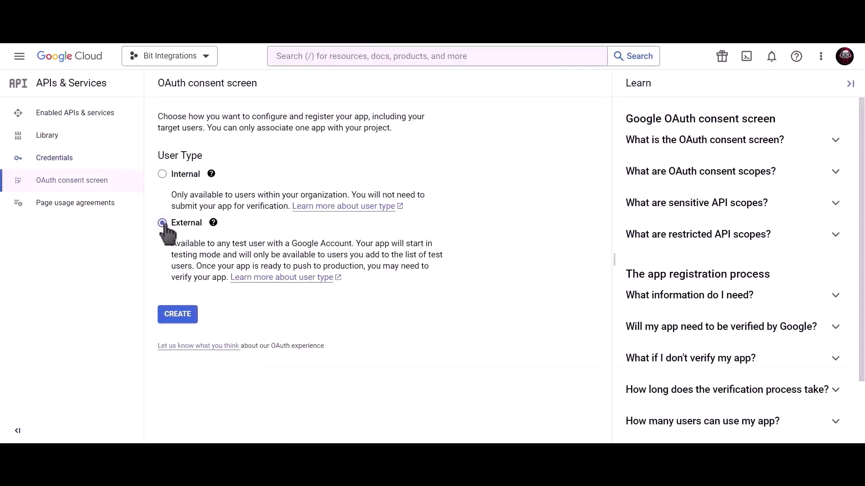
pyautogui.click(181, 320)
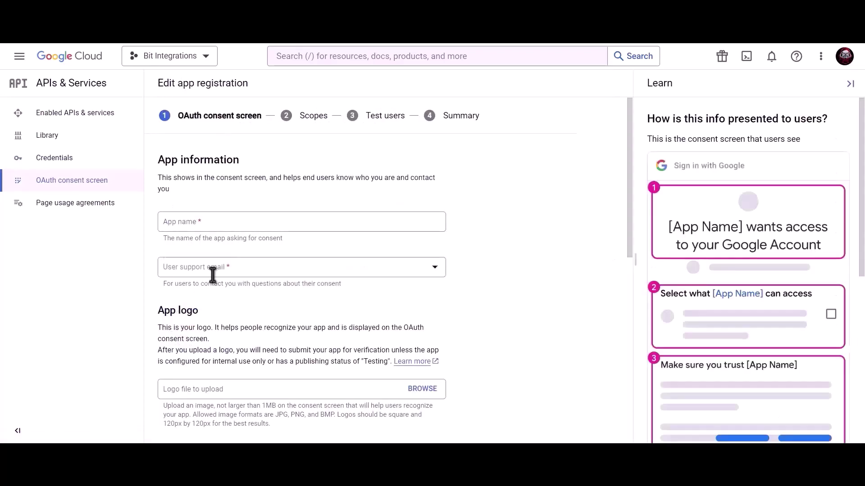
# - Enter app name 'Bit Integrations', support e-mail and developer contact e-mail, then save the app information
pyautogui.click(235, 225)
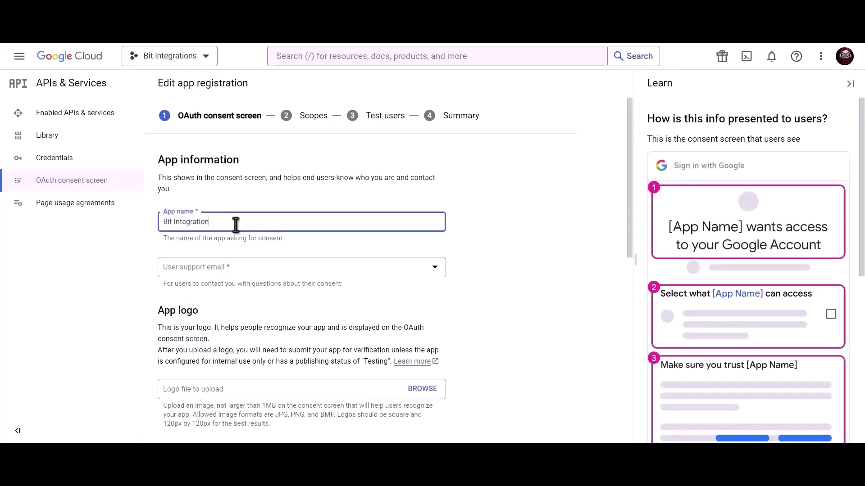
pyautogui.click(234, 271)
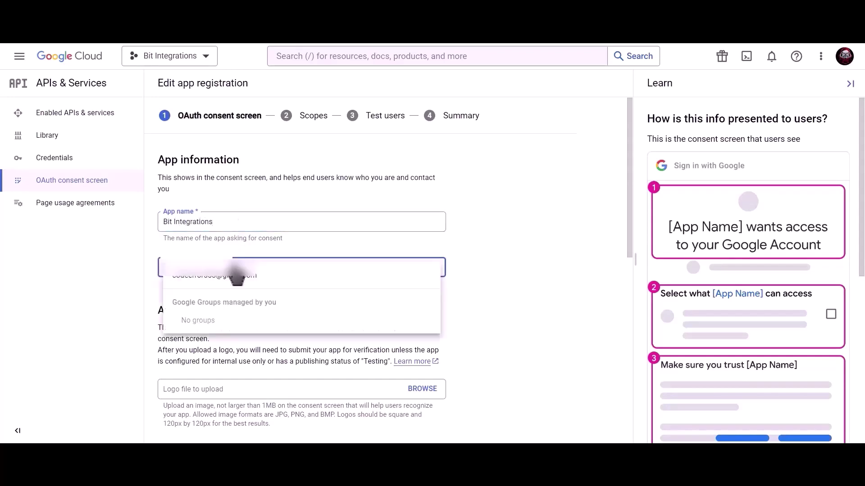
pyautogui.click(237, 280)
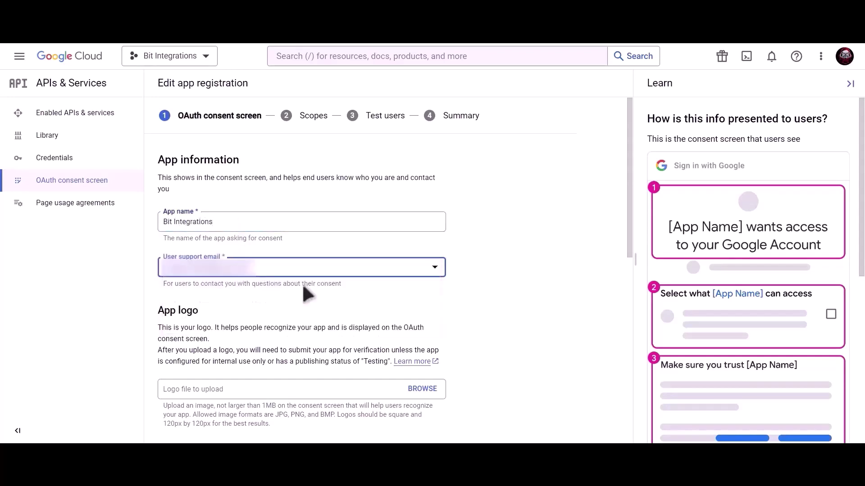
pyautogui.scroll(-9, 302, 284)
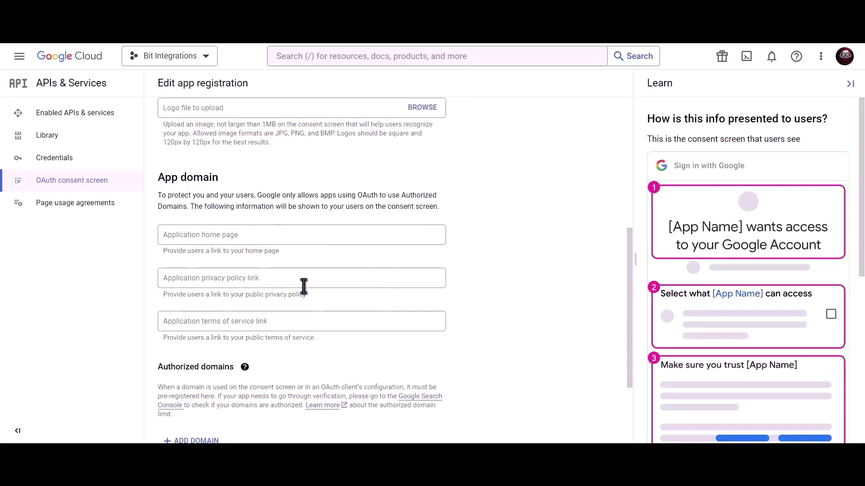
pyautogui.click(247, 376)
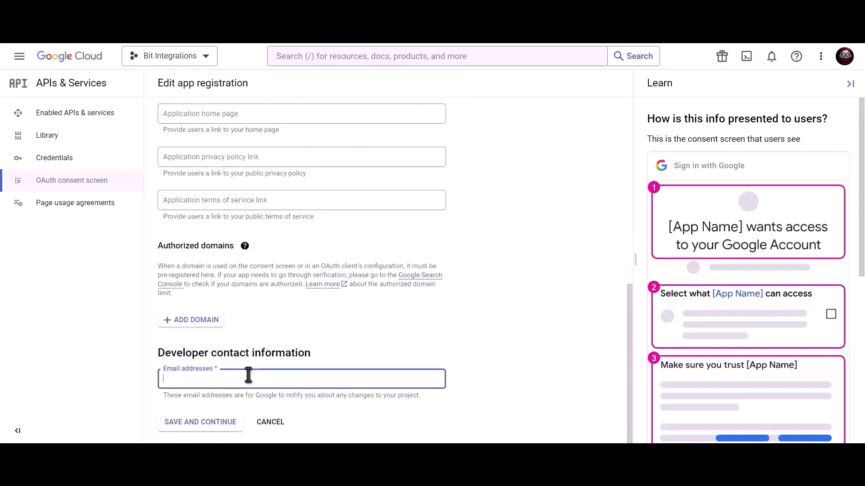
pyautogui.hotkey('ctrl', 'v')
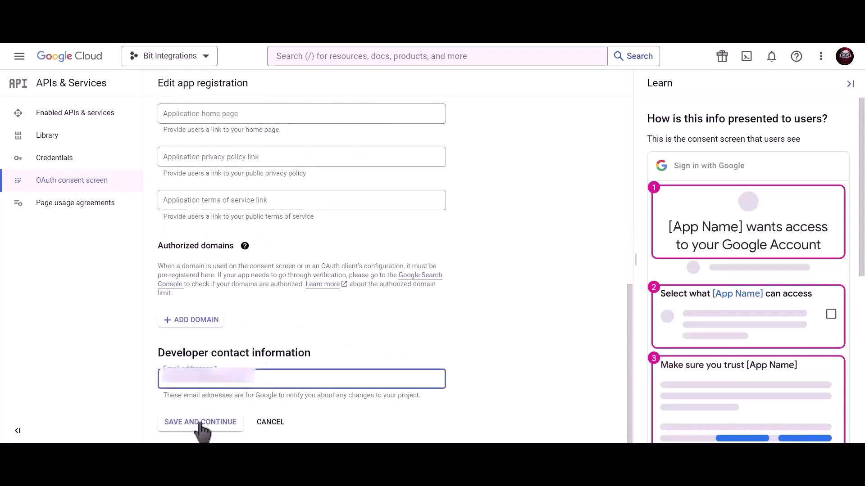
pyautogui.click(209, 427)
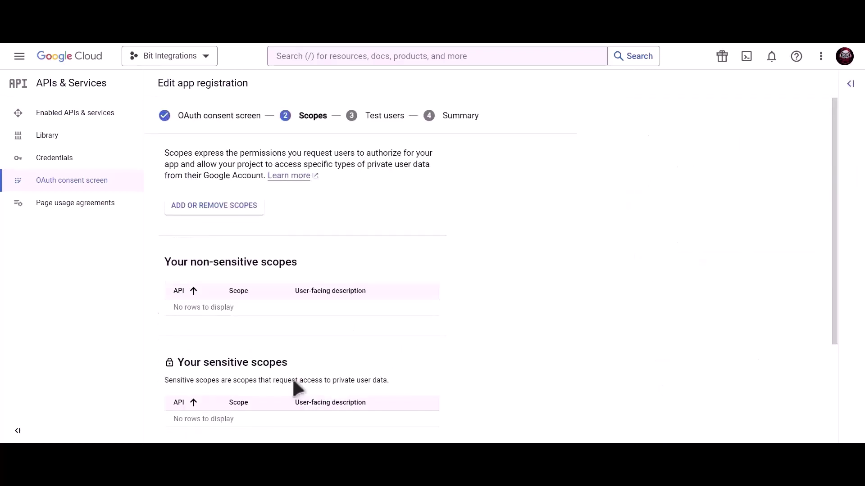
# - Continue past scopes and test users, then publish the consent screen app to production
pyautogui.scroll(-3, 293, 381)
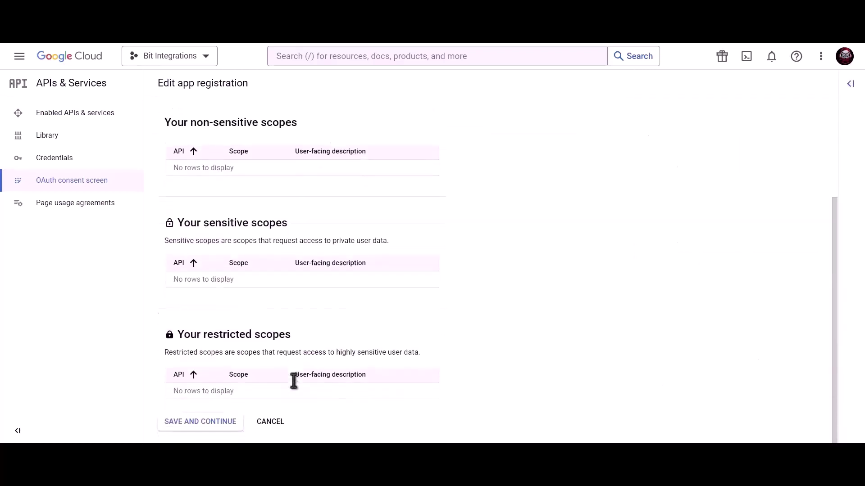
pyautogui.click(201, 428)
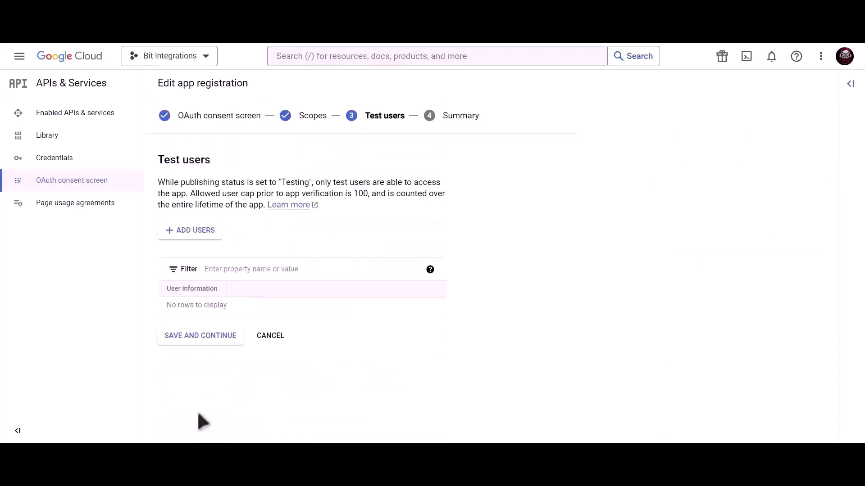
pyautogui.click(222, 343)
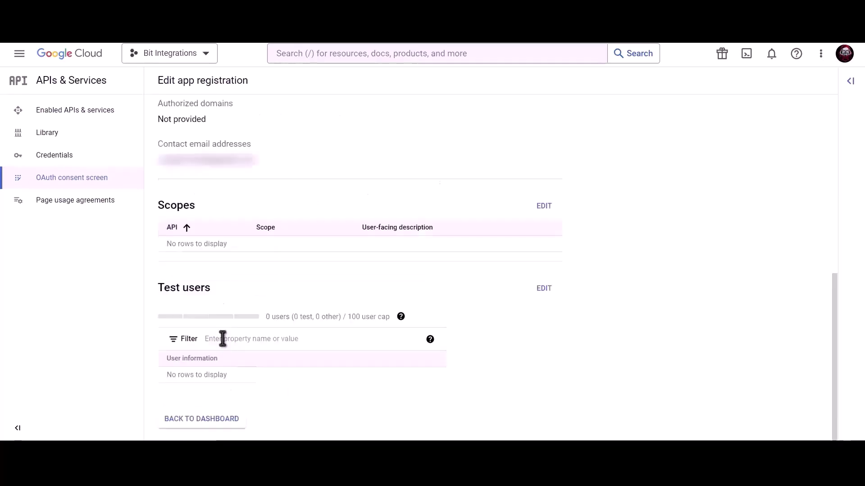
pyautogui.click(208, 419)
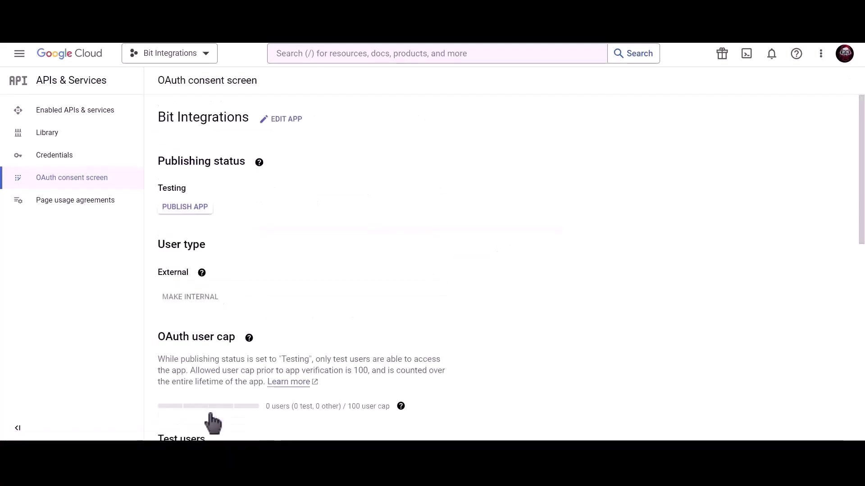
pyautogui.click(196, 213)
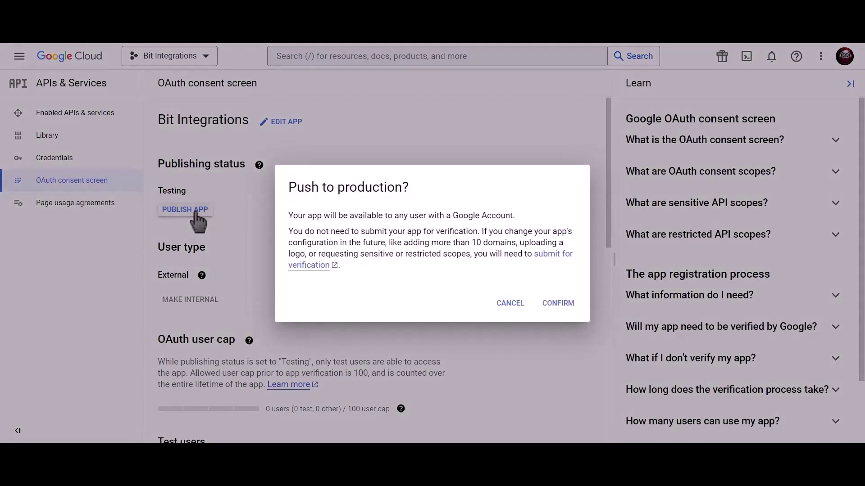
pyautogui.click(569, 309)
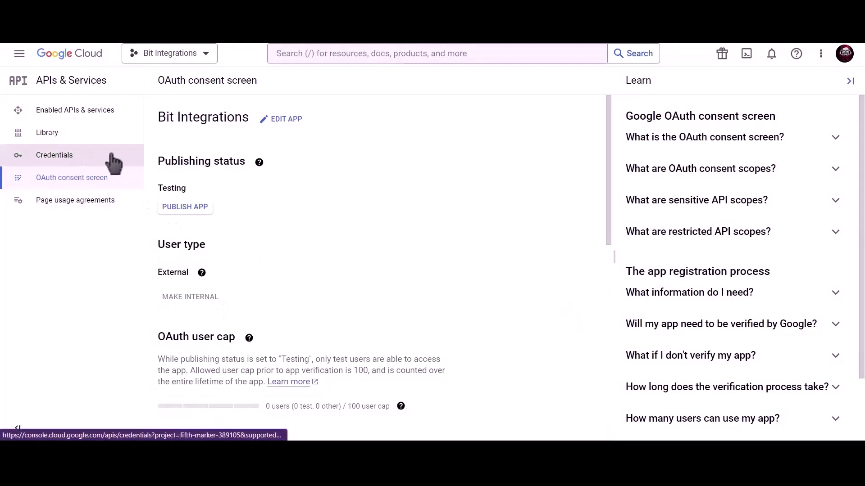
# - Search for 'google calendar api' and enable the Google Calendar API
pyautogui.click(113, 163)
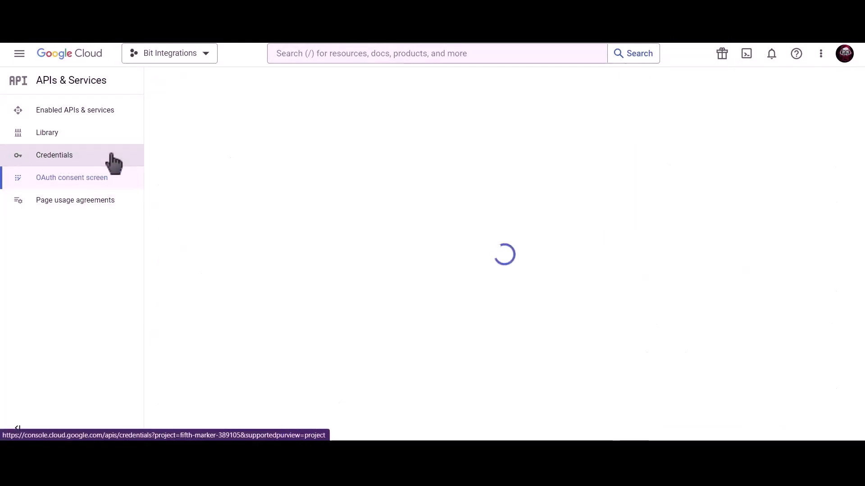
pyautogui.click(353, 53)
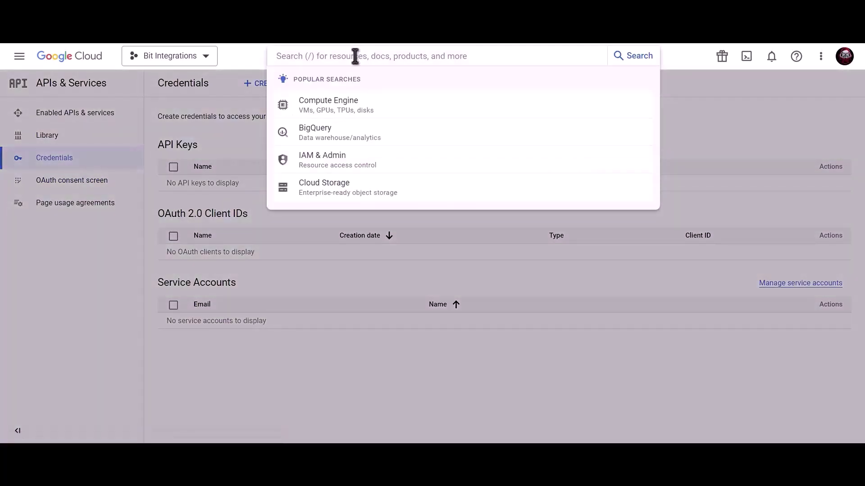
pyautogui.write('google calen')
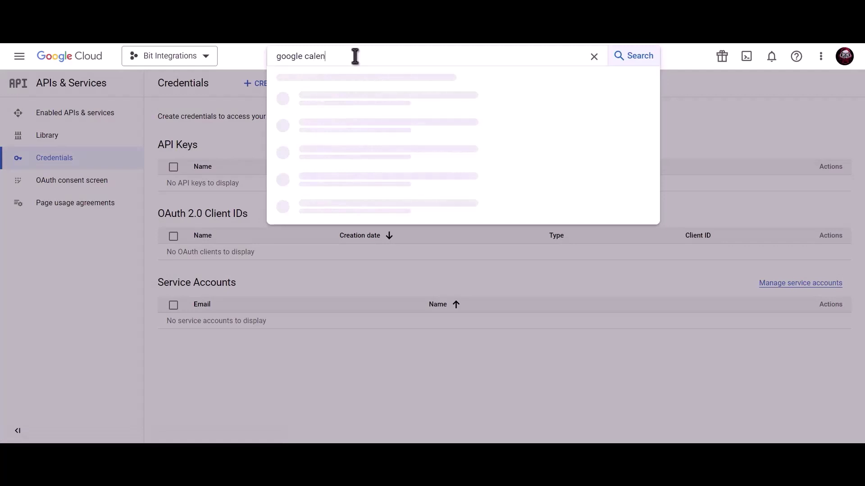
pyautogui.write('dar aoi')
pyautogui.press('BackSpace')
pyautogui.press('BackSpace')
pyautogui.write('pi')
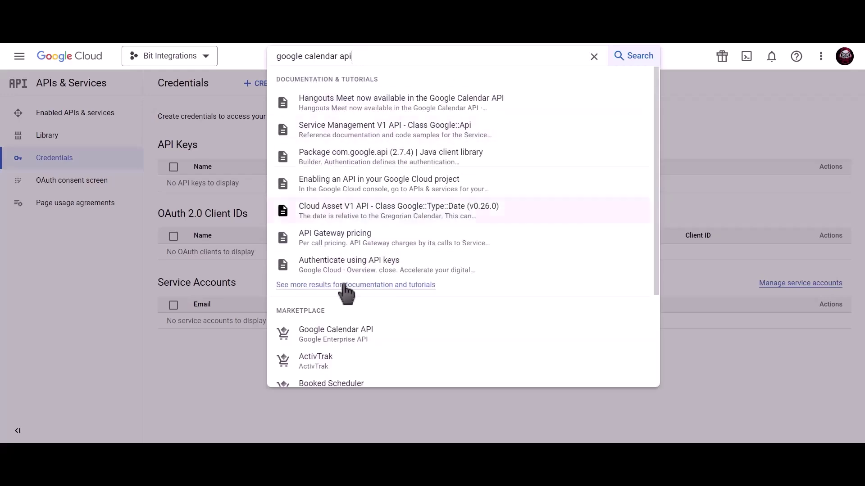
pyautogui.click(355, 331)
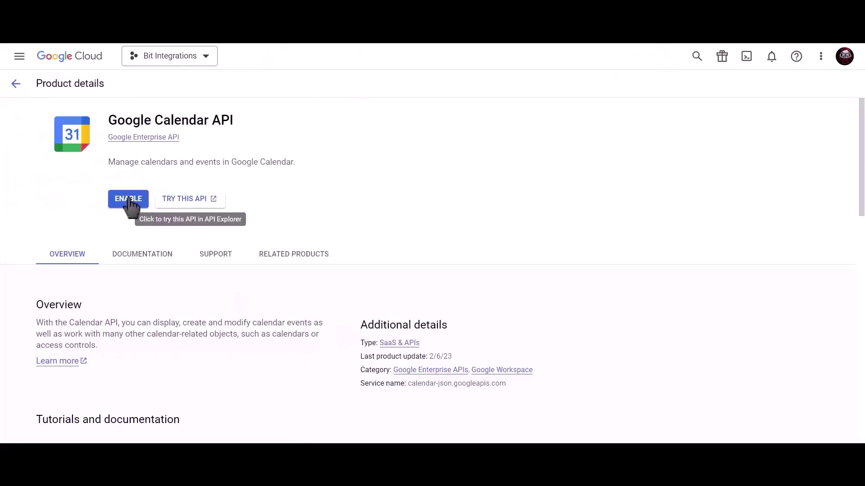
pyautogui.click(130, 202)
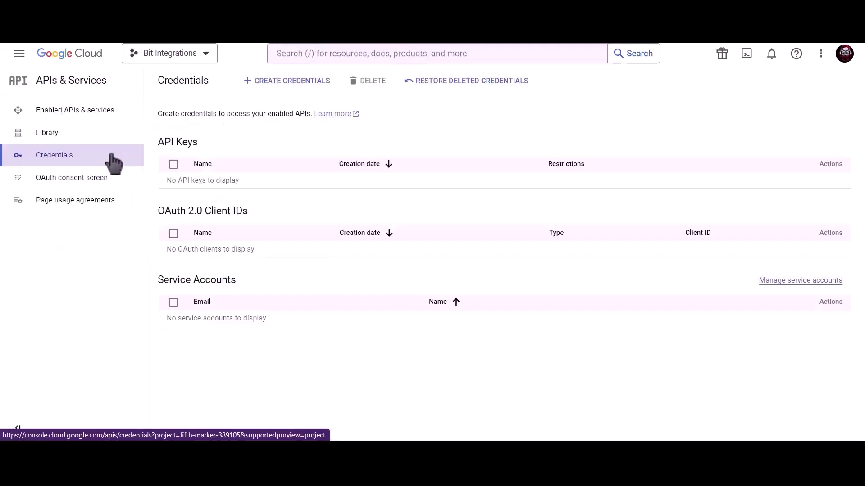
# - Start a new OAuth client ID with application type Web application
pyautogui.click(294, 86)
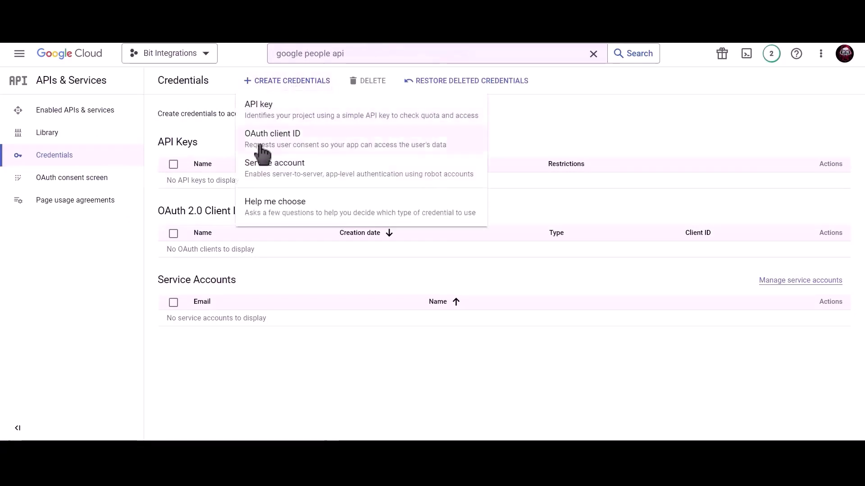
pyautogui.click(361, 149)
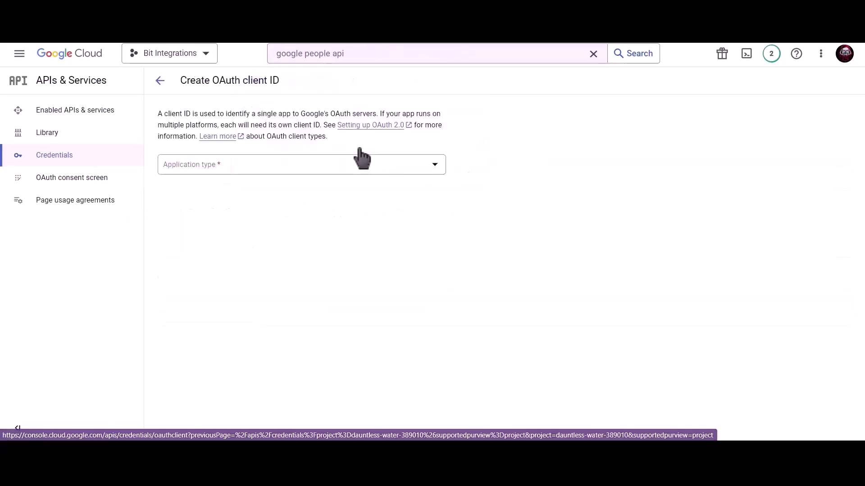
pyautogui.click(268, 174)
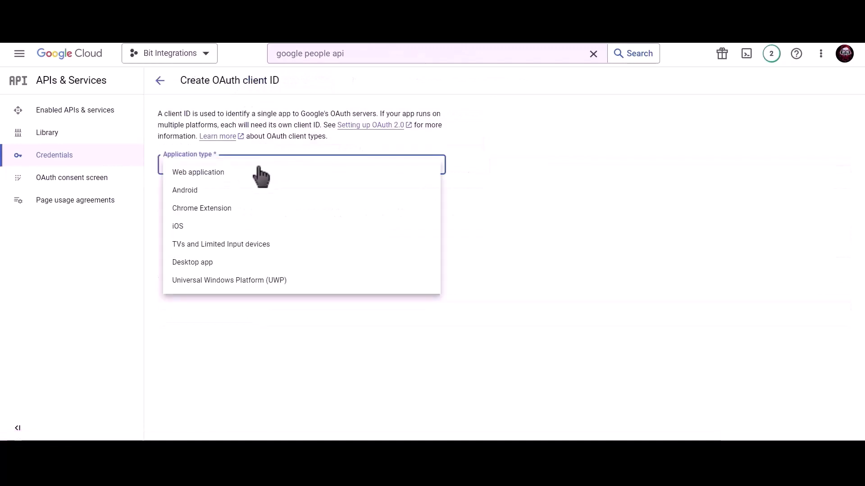
pyautogui.click(228, 184)
# - Rename the client from 'Web client 1' to 'Bit Integrations' and add an empty JavaScript origin entry
pyautogui.click(224, 194)
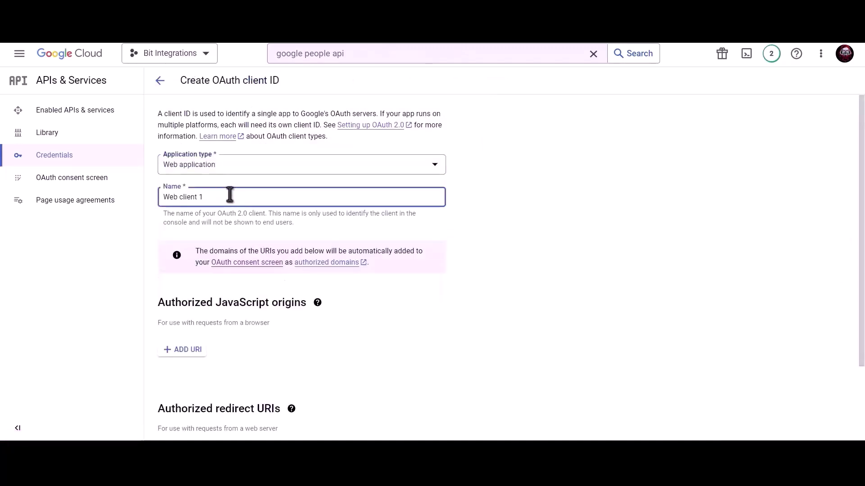
pyautogui.tripleClick(255, 197)
pyautogui.write('Bit Integrations')
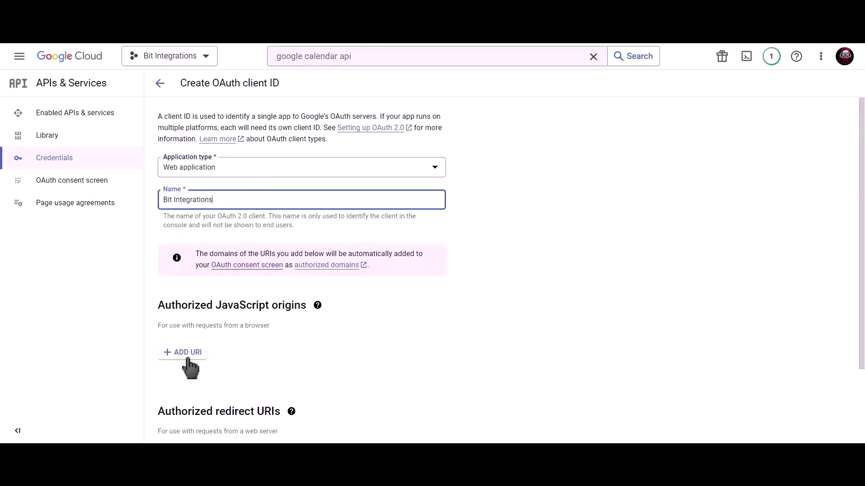
pyautogui.click(185, 350)
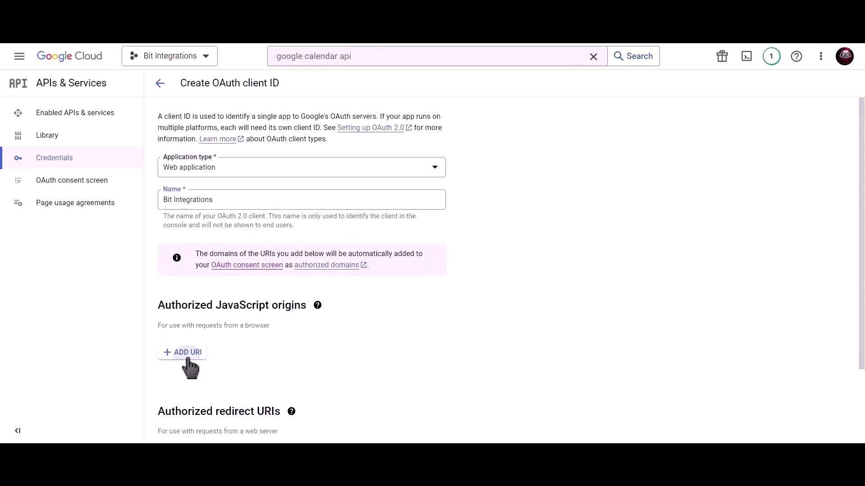
pyautogui.click(183, 358)
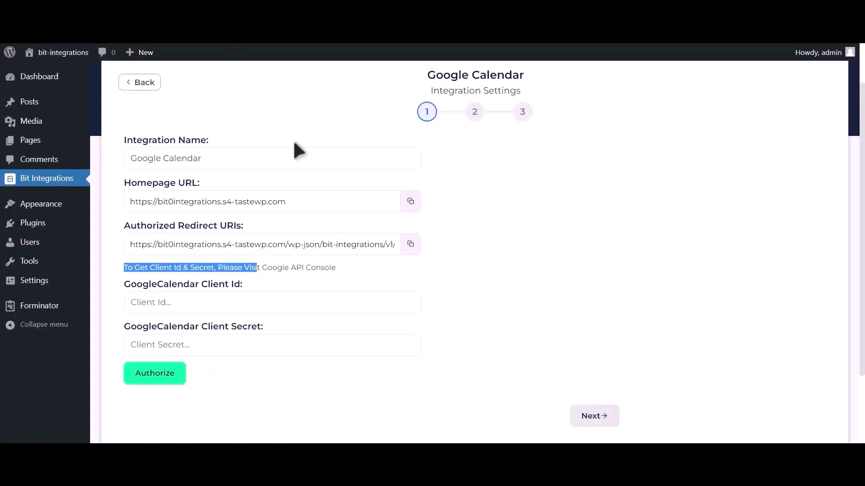
# - Set the site's homepage URL from Bit Integrations as the authorized JavaScript origin
pyautogui.click(410, 202)
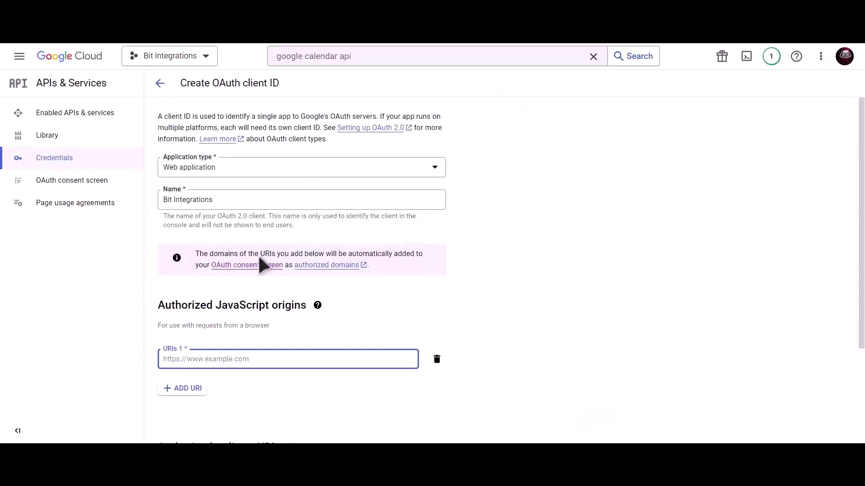
pyautogui.hotkey('ctrl', 'v')
pyautogui.scroll(-3, 270, 315)
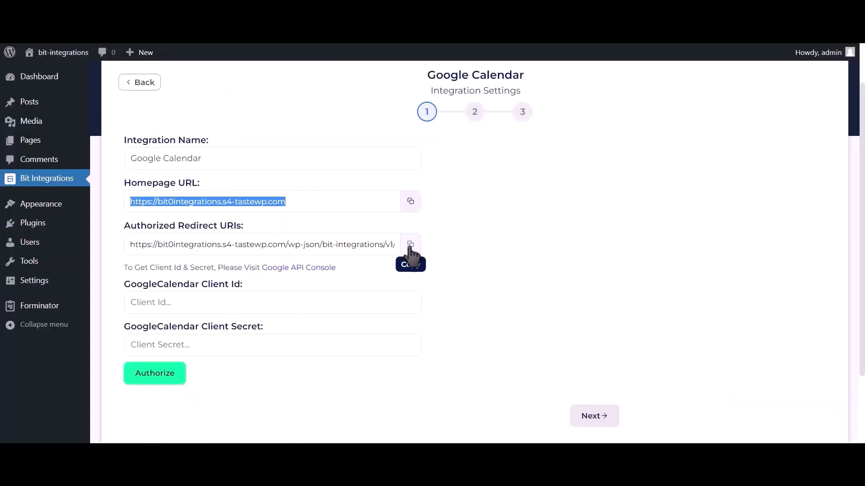
# - Add the plugin's redirect URI as an authorized redirect URI and create the OAuth client
pyautogui.click(410, 245)
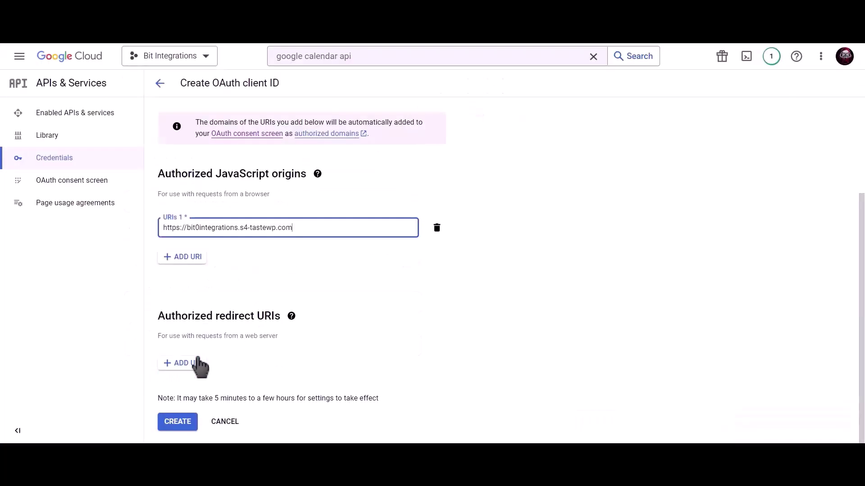
pyautogui.click(201, 366)
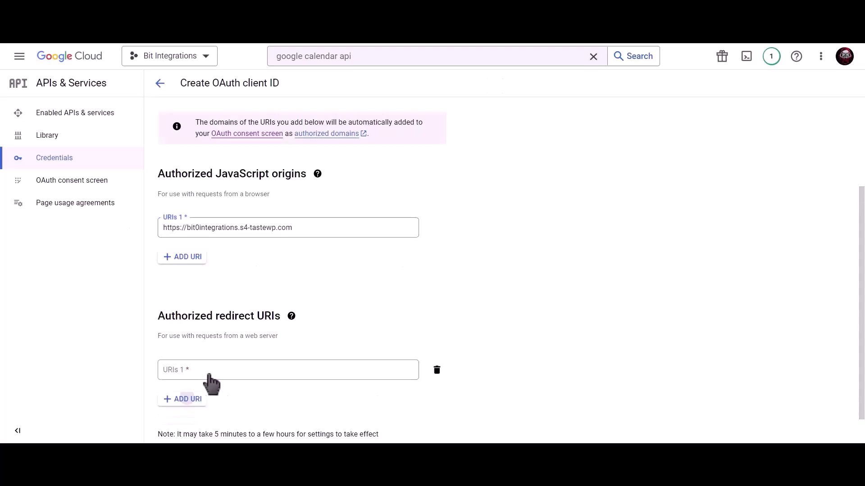
pyautogui.hotkey('ctrl', 'v')
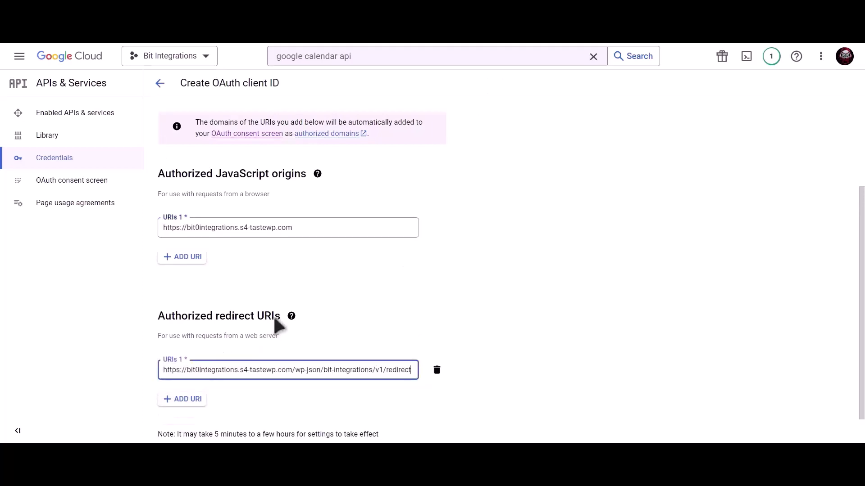
pyautogui.scroll(-1, 274, 316)
pyautogui.click(177, 425)
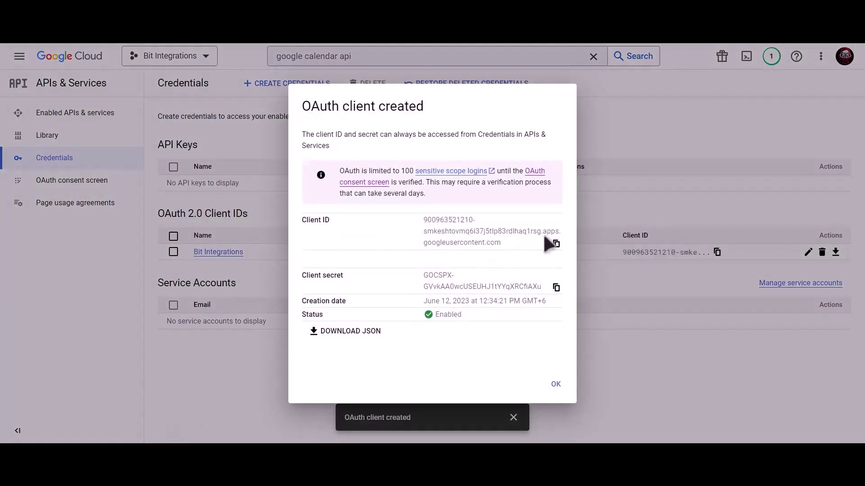
# - Paste the new client ID into Bit Integrations' Client Id field and copy the client secret
pyautogui.click(556, 245)
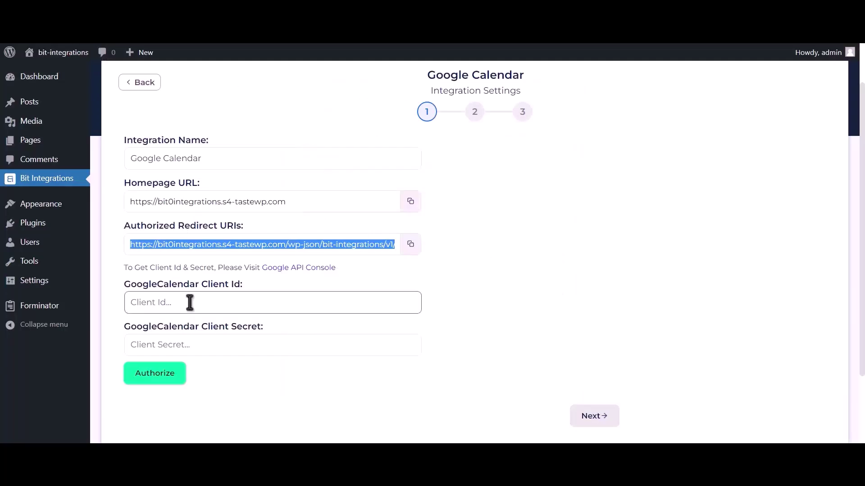
pyautogui.click(189, 302)
pyautogui.hotkey('ctrl', 'v')
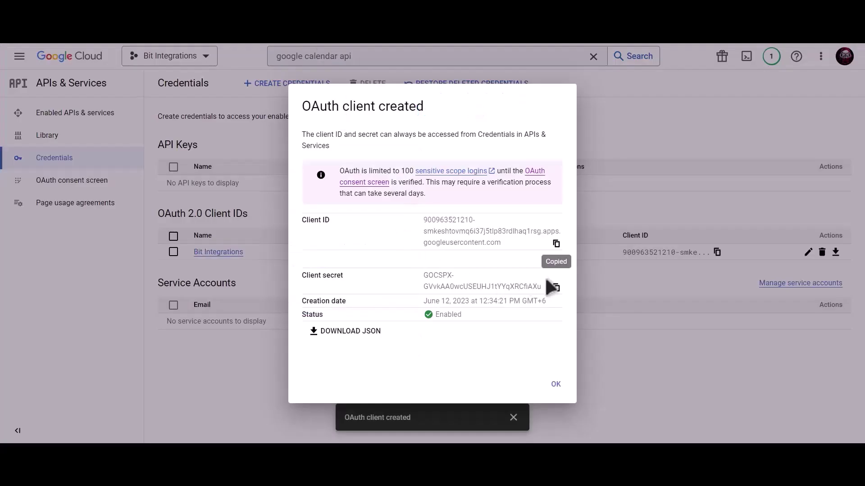
pyautogui.click(556, 289)
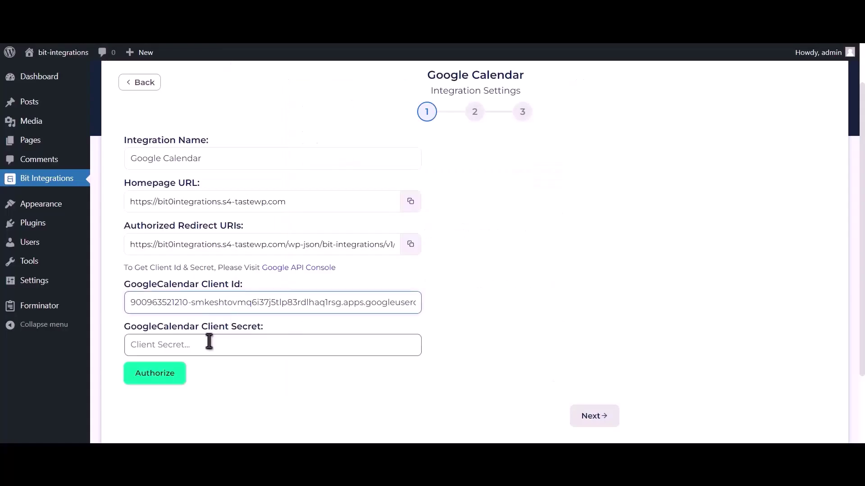
# - Paste the client secret, authorize Google Calendar access through the unverified-app warning, and continue to step 2
pyautogui.click(209, 343)
pyautogui.hotkey('ctrl', 'v')
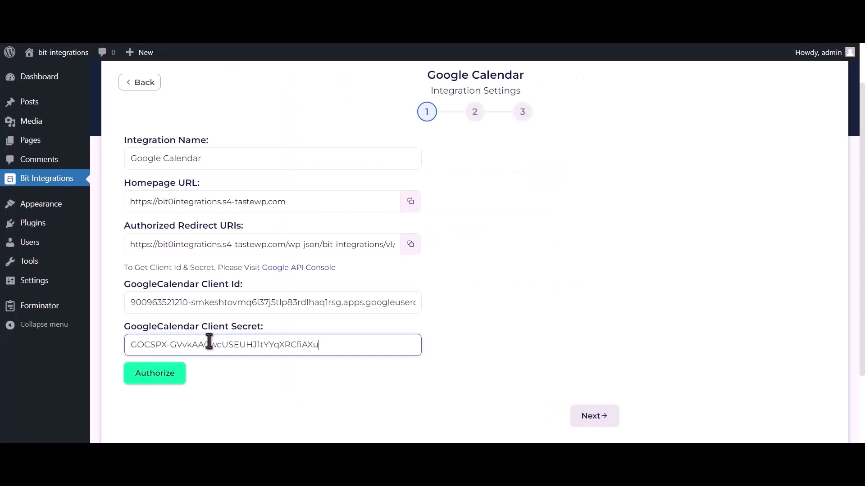
pyautogui.click(155, 376)
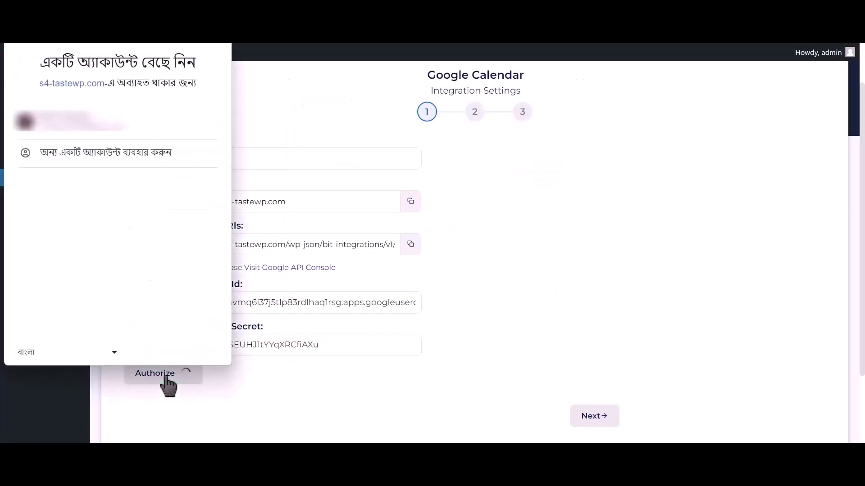
pyautogui.click(139, 127)
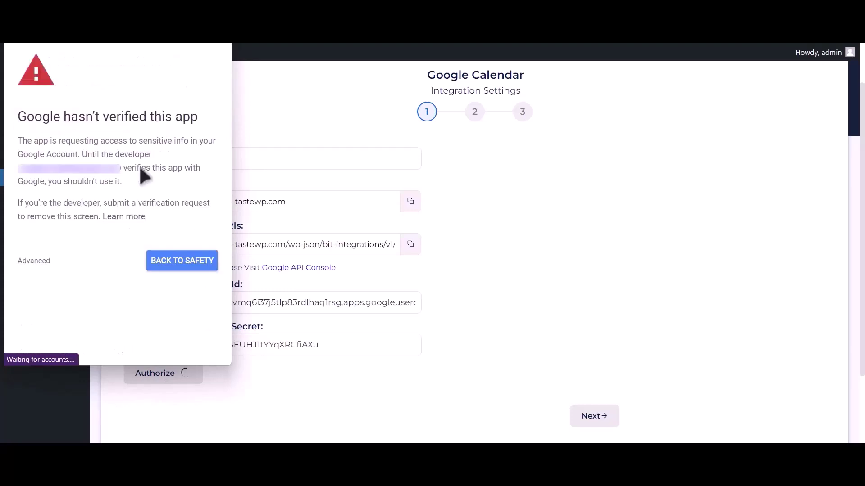
pyautogui.click(34, 261)
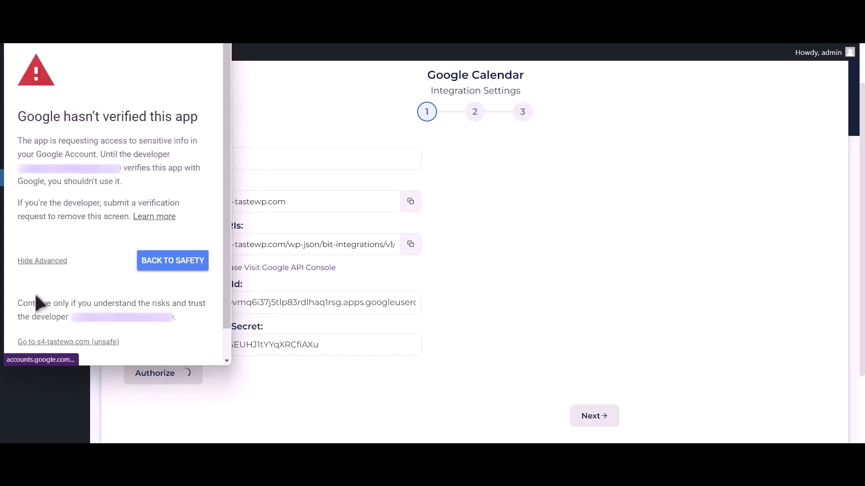
pyautogui.click(21, 342)
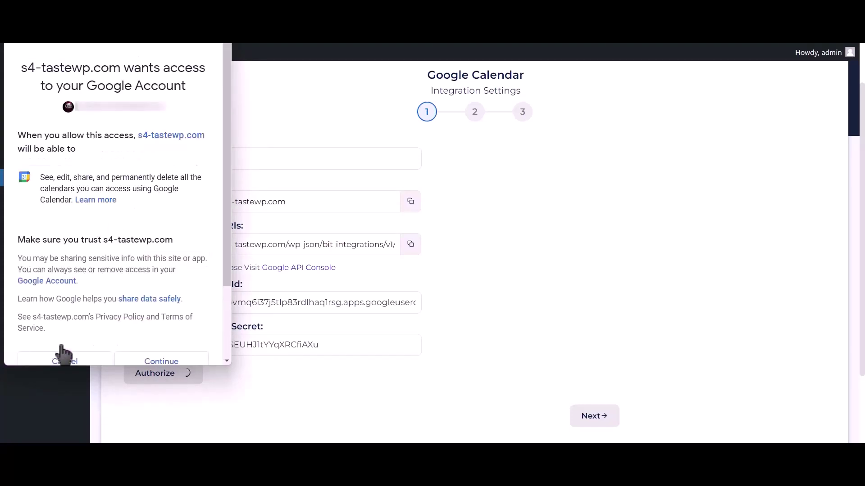
pyautogui.click(177, 361)
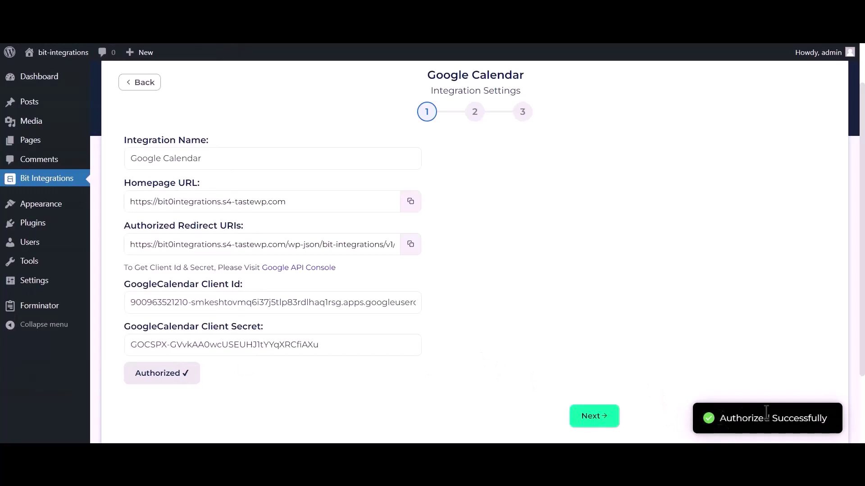
pyautogui.moveTo(766, 412); pyautogui.dragTo(841, 415)
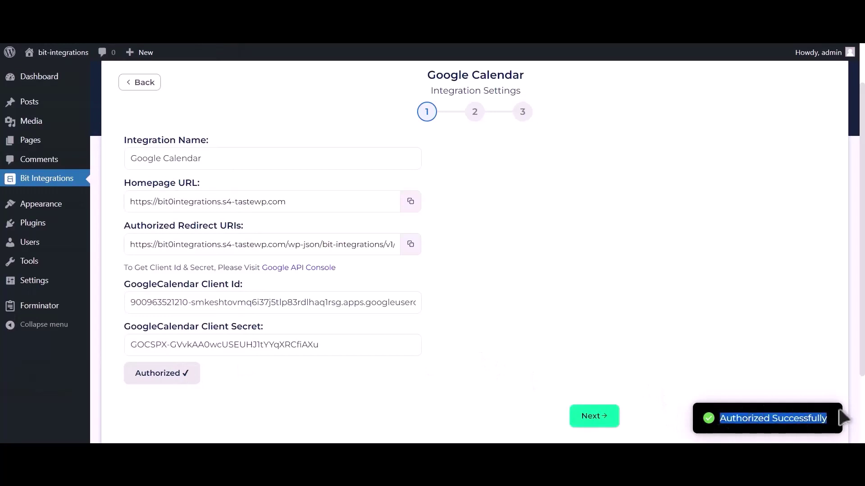
pyautogui.click(605, 425)
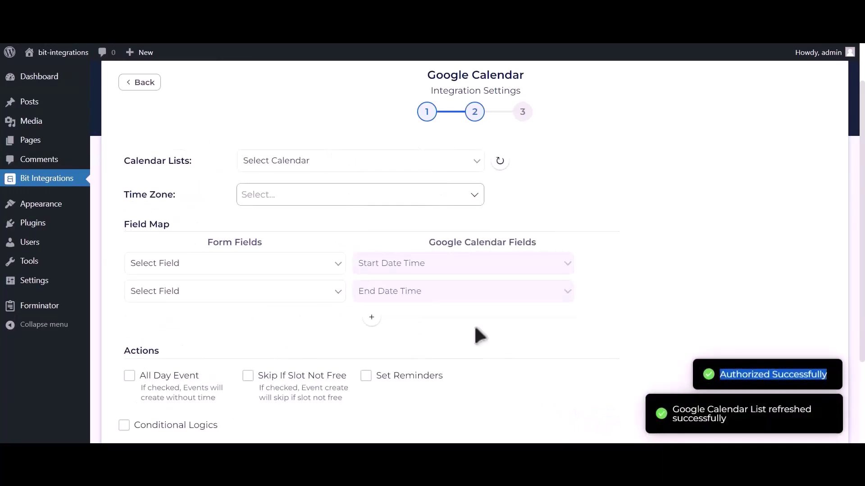
# - Select Bit Integrations (owner) as the calendar and search 'dhaka' to set Asia/Dhaka time zone
pyautogui.click(345, 164)
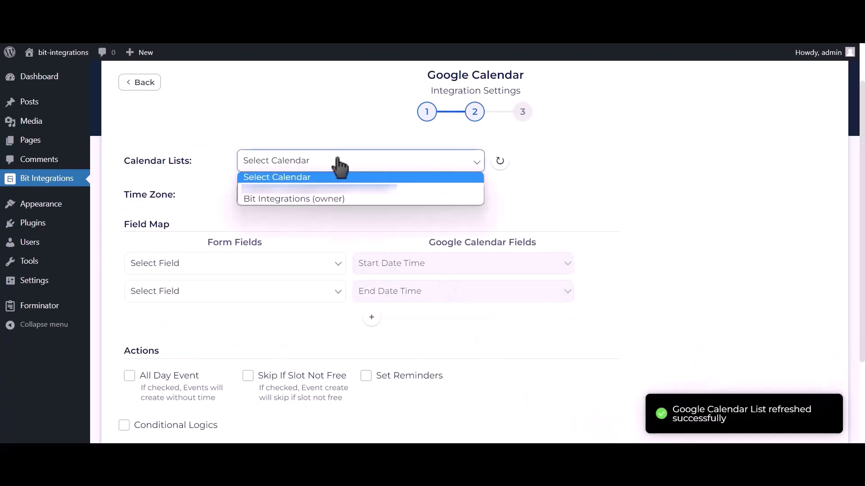
pyautogui.click(331, 198)
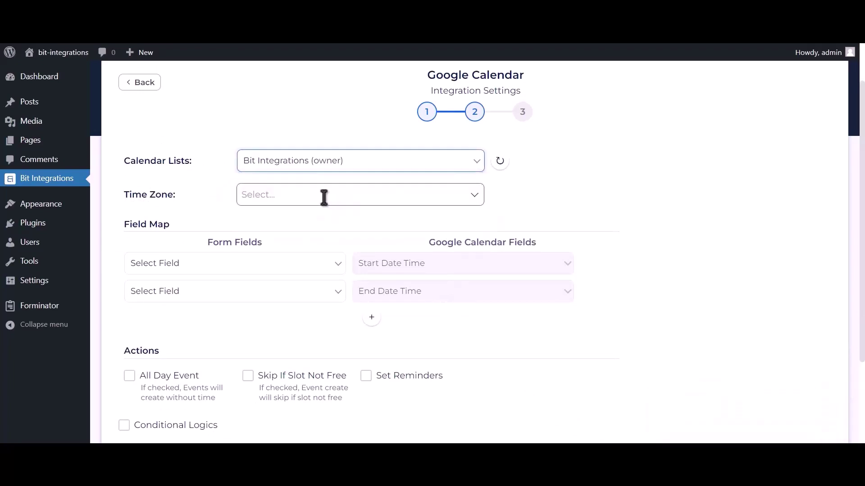
pyautogui.click(322, 196)
pyautogui.write('d')
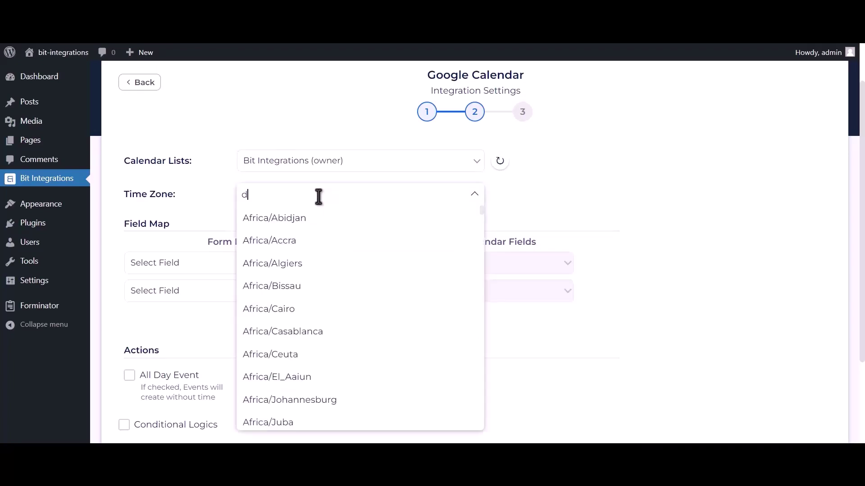
pyautogui.write('haka')
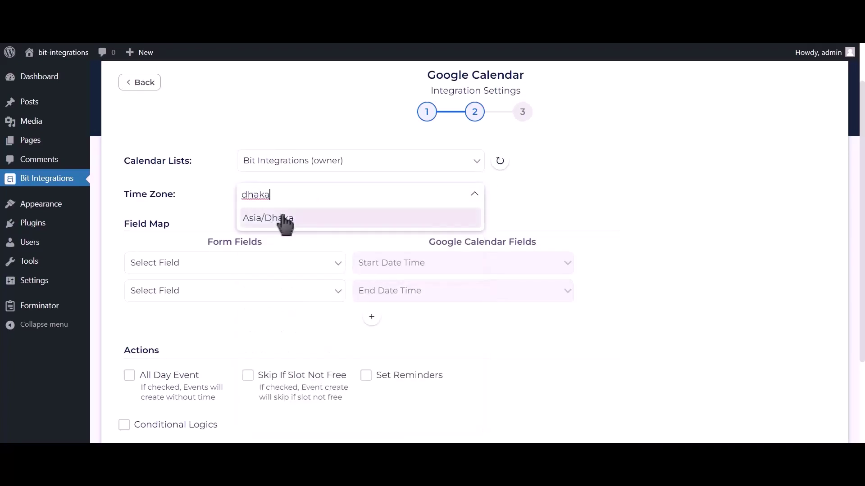
pyautogui.click(309, 220)
pyautogui.scroll(1, 331, 278)
pyautogui.scroll(-2, 331, 278)
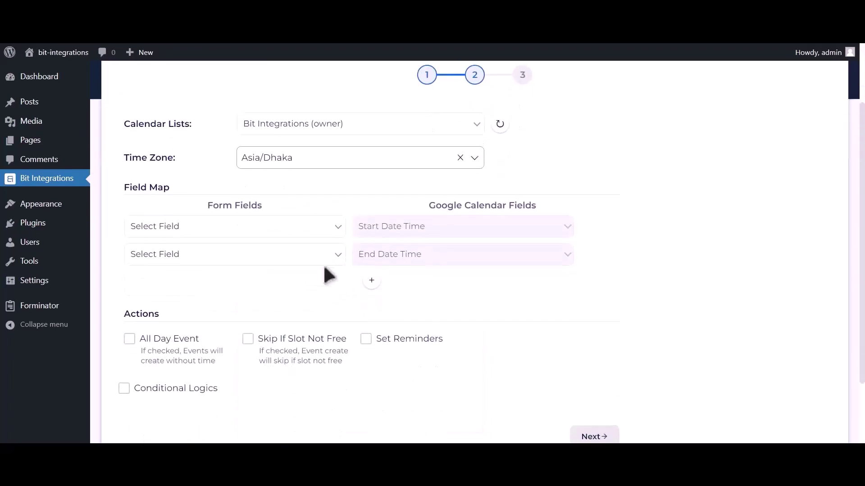
# - Map Date-1 to the event start and end times, and Email Address-1 to Description
pyautogui.click(261, 229)
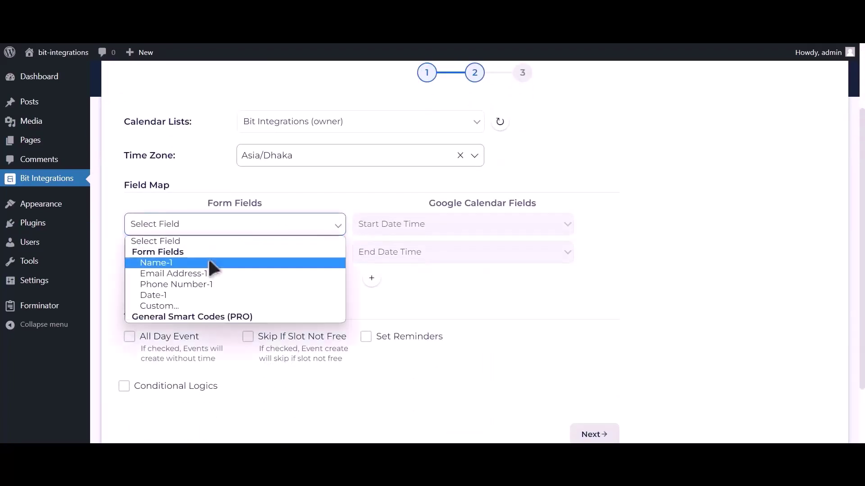
pyautogui.click(164, 295)
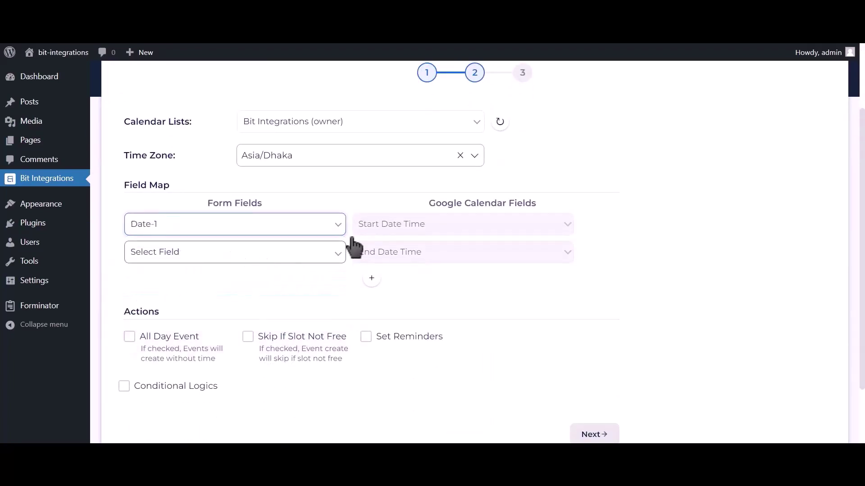
pyautogui.click(296, 261)
pyautogui.click(188, 324)
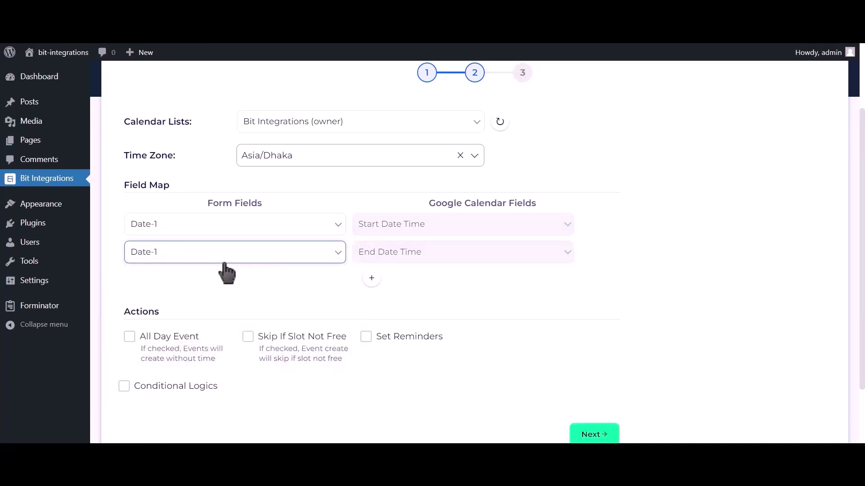
pyautogui.click(371, 278)
pyautogui.click(219, 282)
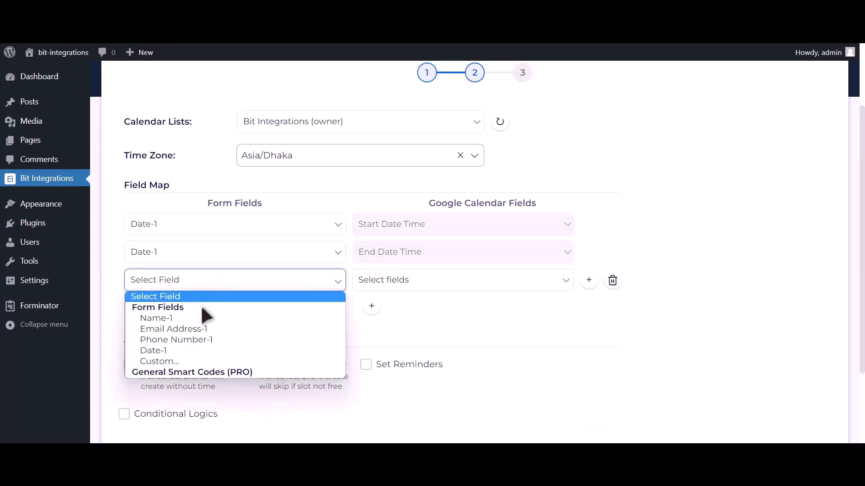
pyautogui.click(191, 329)
pyautogui.click(370, 288)
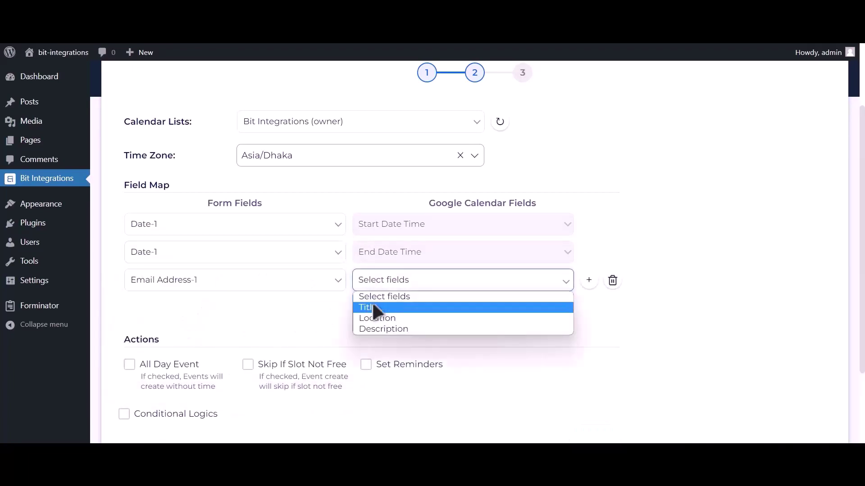
pyautogui.click(374, 327)
# - Add mapping rows for Name-1 to the event Title and Phone Number-1 to Description
pyautogui.click(371, 306)
pyautogui.click(262, 308)
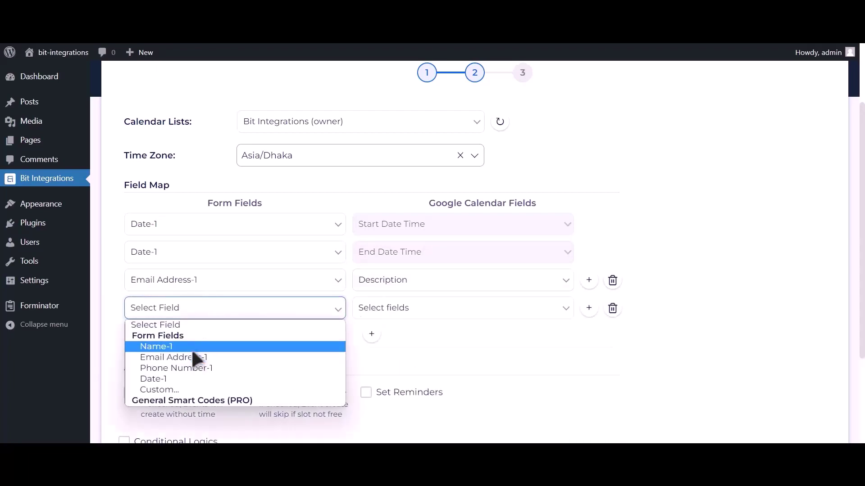
pyautogui.click(191, 346)
pyautogui.click(376, 313)
pyautogui.click(383, 336)
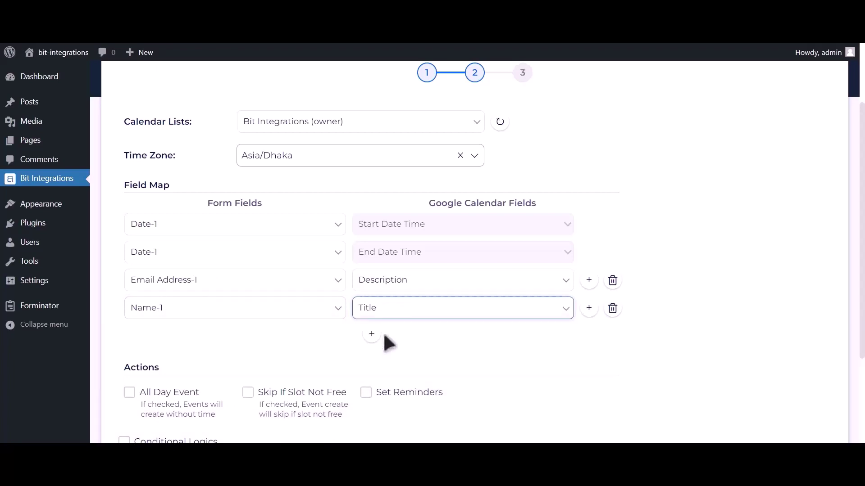
pyautogui.click(372, 334)
pyautogui.click(221, 344)
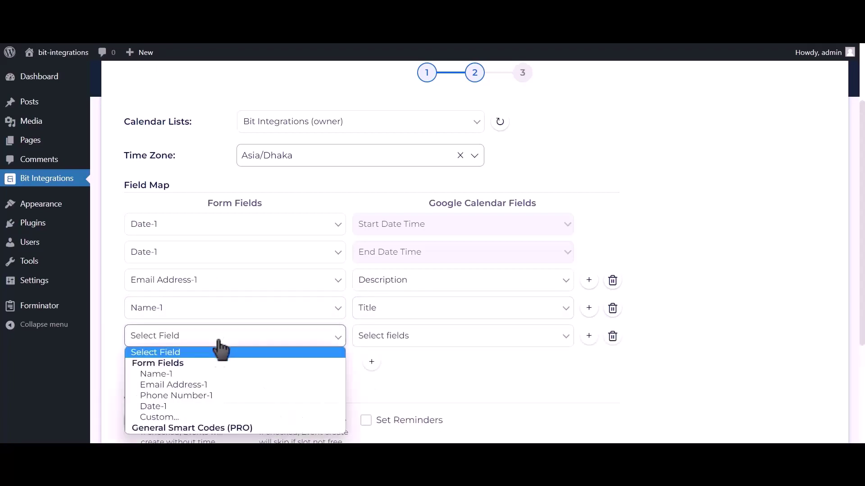
pyautogui.click(199, 395)
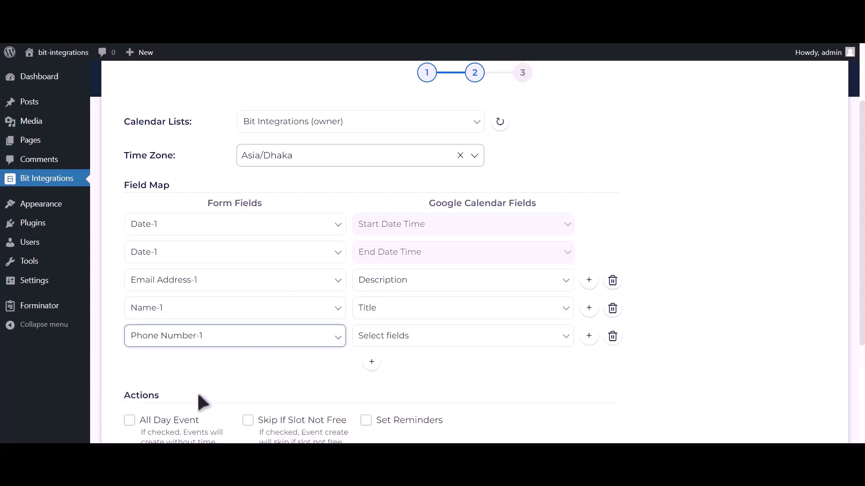
pyautogui.click(403, 340)
pyautogui.click(386, 385)
# - Make events all-day, then finish and save the integration
pyautogui.scroll(-2, 285, 344)
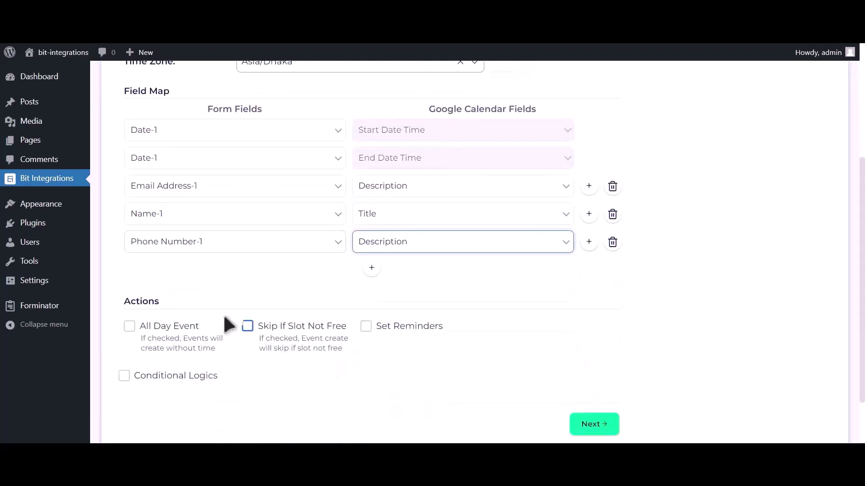
pyautogui.click(169, 334)
pyautogui.scroll(-2, 166, 333)
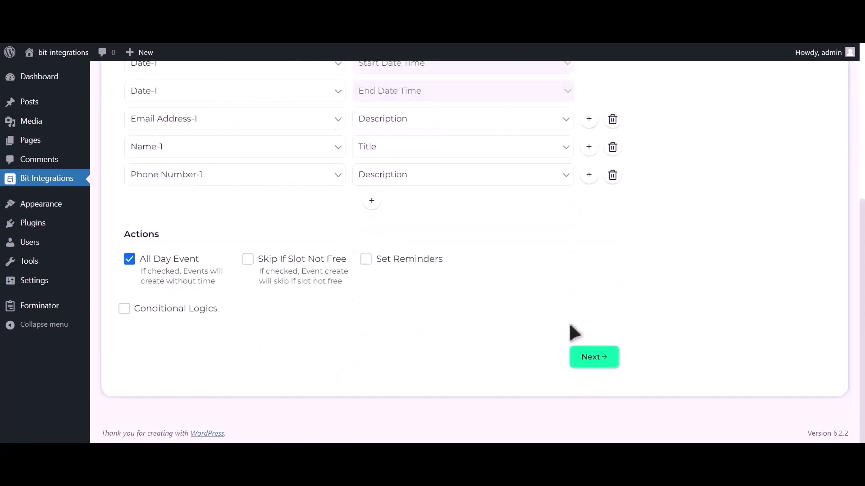
pyautogui.click(594, 358)
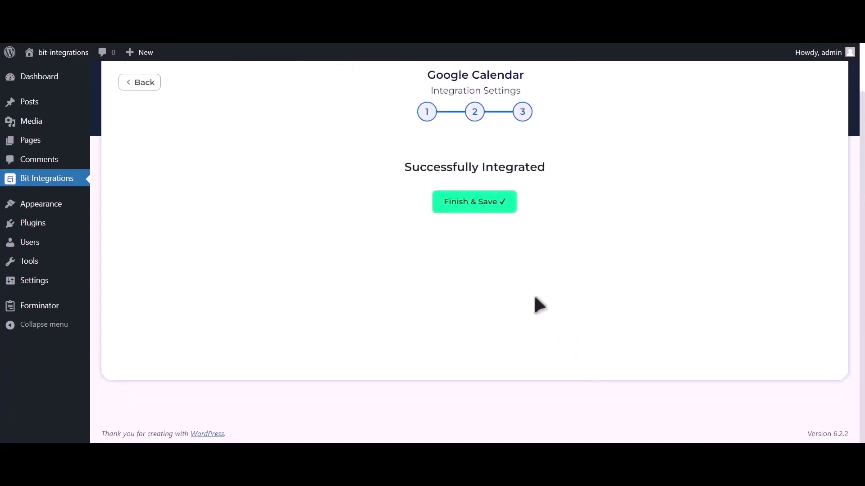
pyautogui.click(464, 211)
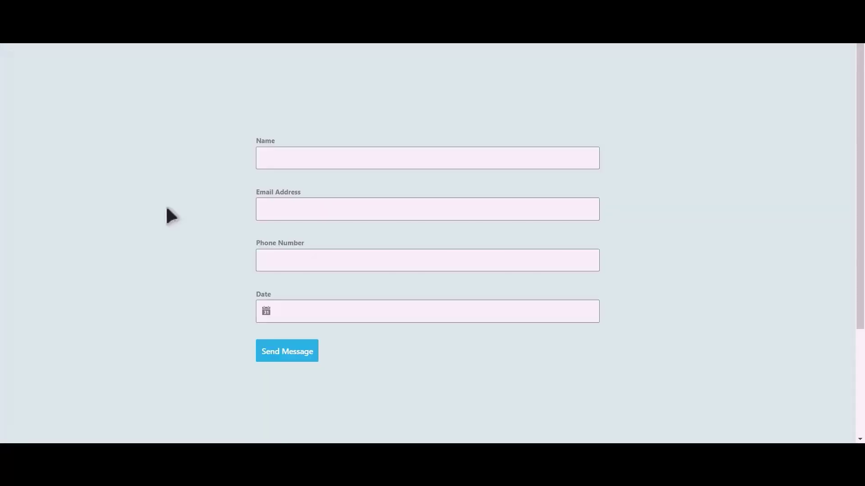
# - Fill the form with Name 'Bit Integrations', an e-mail address and a phone number
pyautogui.click(335, 165)
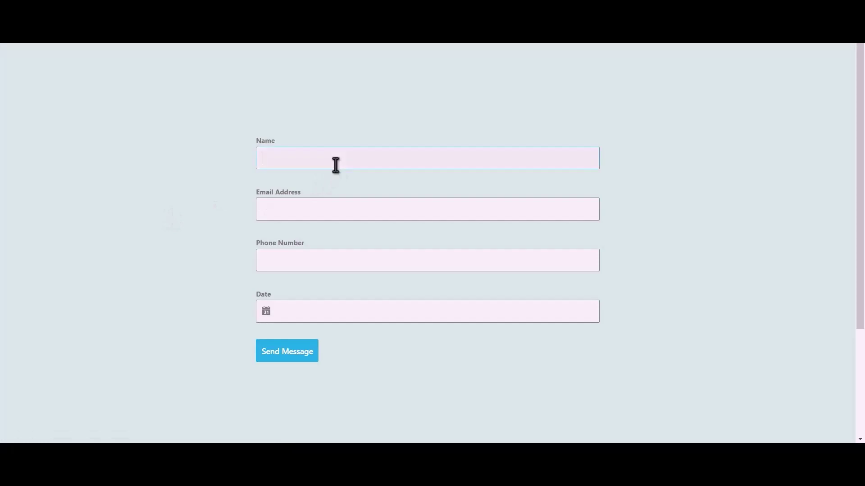
pyautogui.write('Bit Integrations')
pyautogui.click(340, 204)
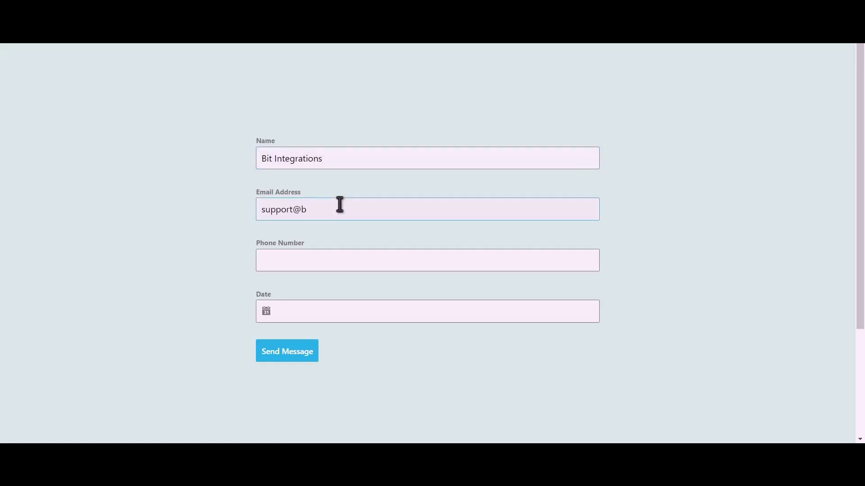
pyautogui.click(311, 255)
pyautogui.write('444555666')
# - Pick June 13, 2023 as the date and submit the test entry
pyautogui.click(305, 311)
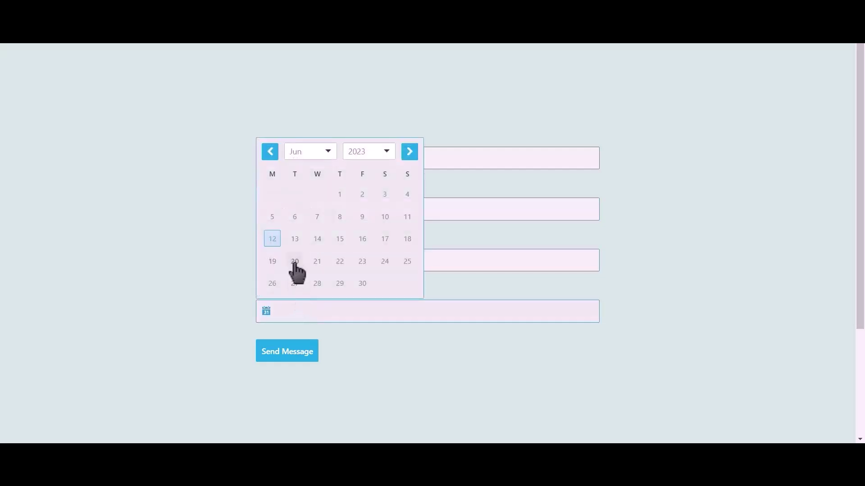
pyautogui.click(294, 239)
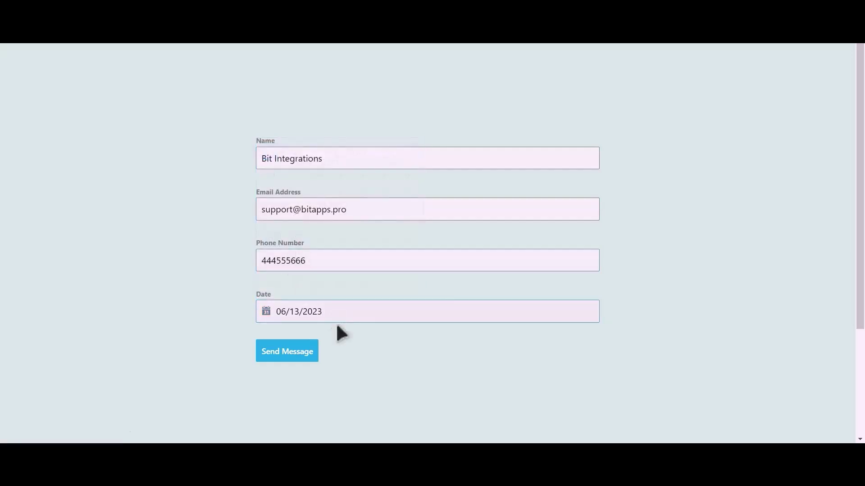
pyautogui.click(303, 361)
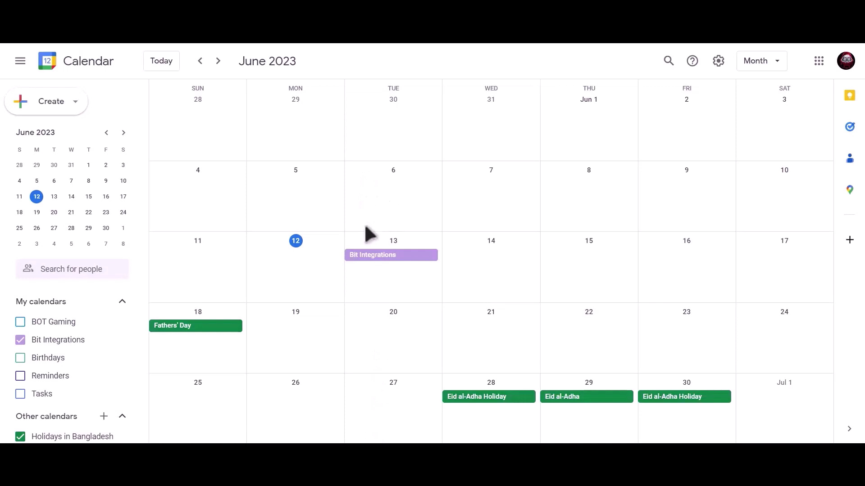
# - Open the June 13 Bit Integrations event in Google Calendar to view its details
pyautogui.click(425, 271)
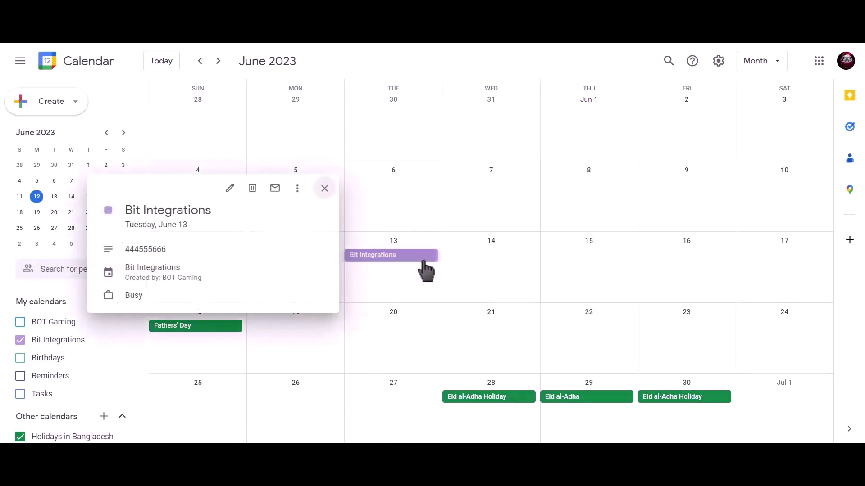